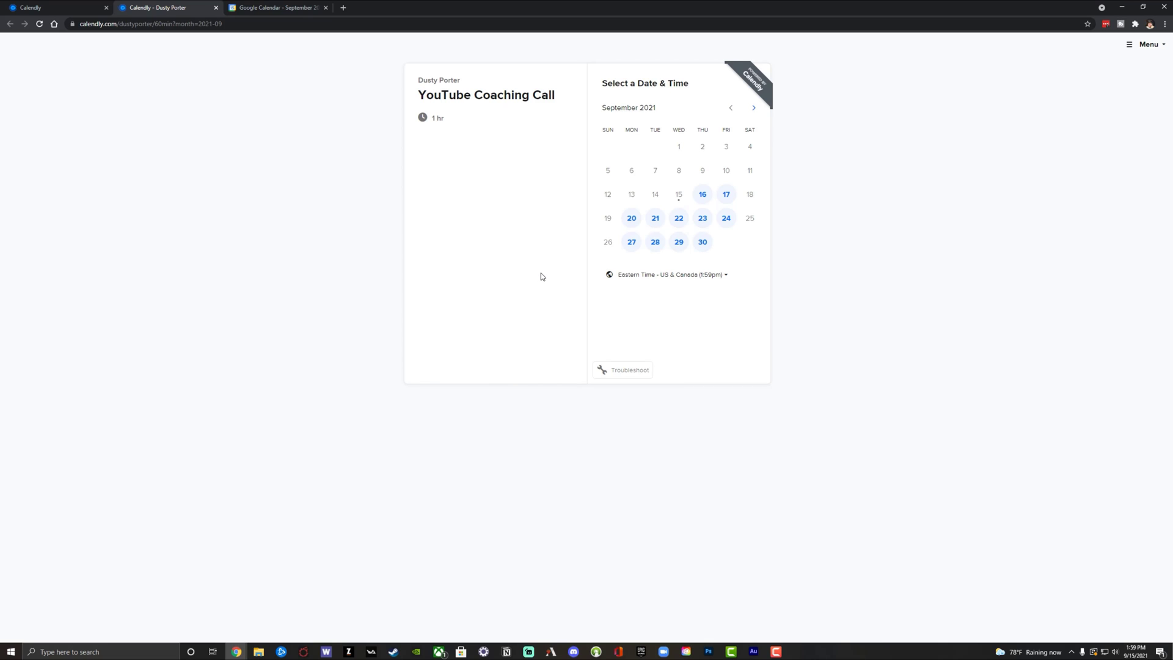
Step: Preview the September 23 time slots for the YouTube Coaching Call, then go back to My Calendly
{"action": "left_click", "coordinate": [704, 219]}
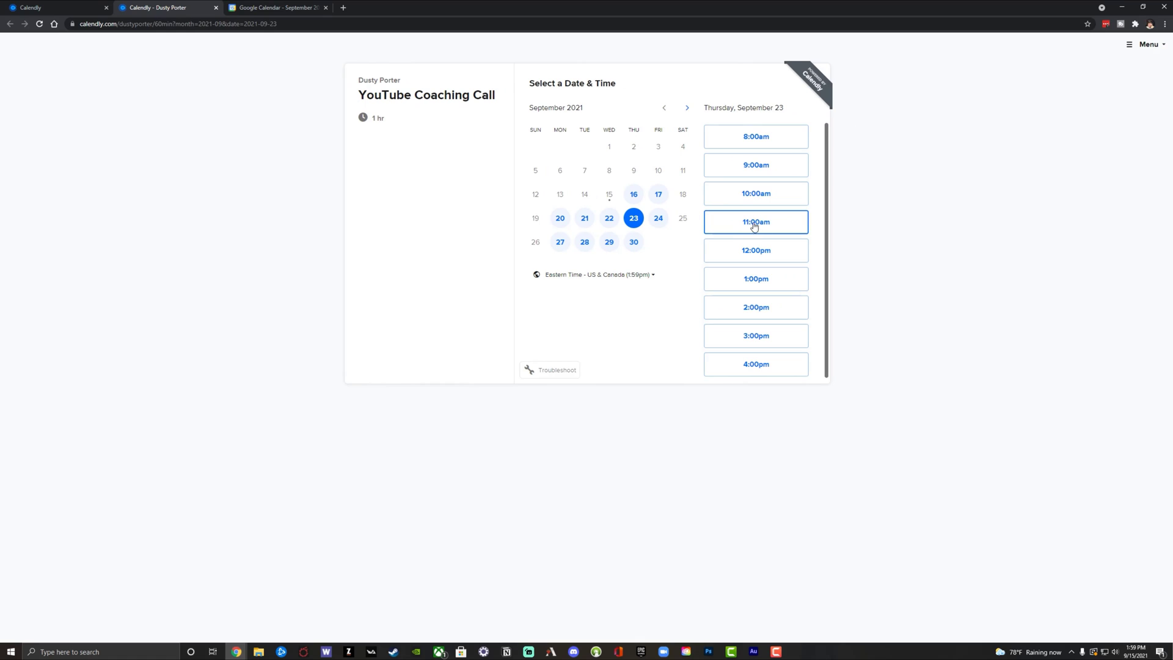
{"action": "left_click", "coordinate": [73, 8]}
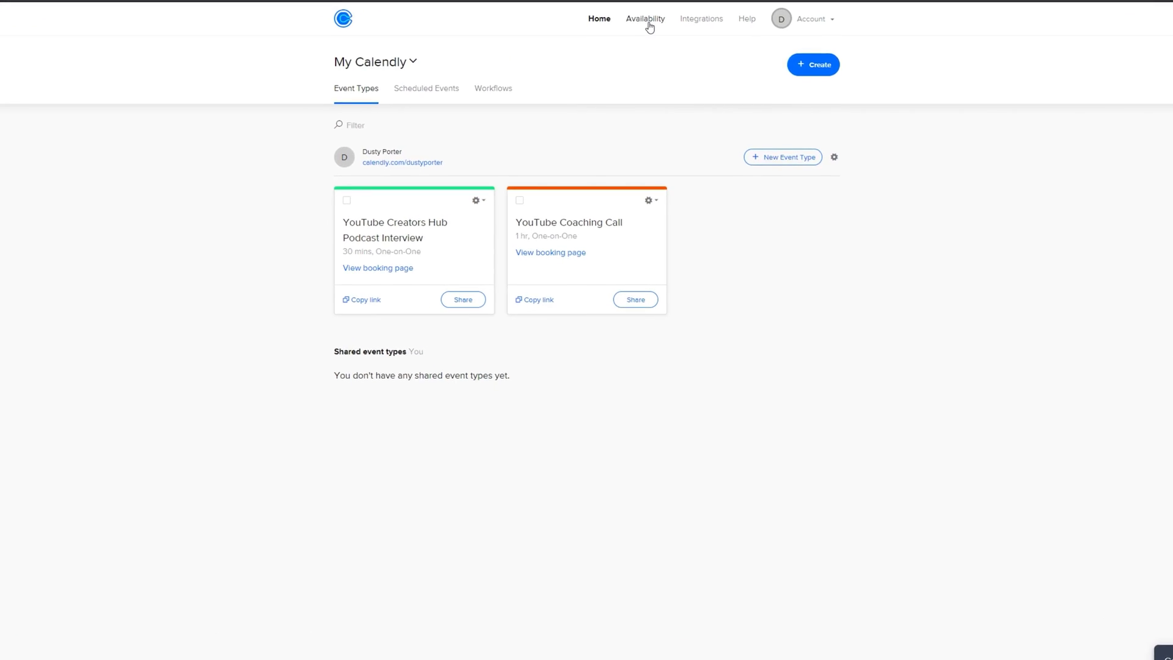
Step: Go to the Availability settings in the top navigation
{"action": "left_click", "coordinate": [642, 38]}
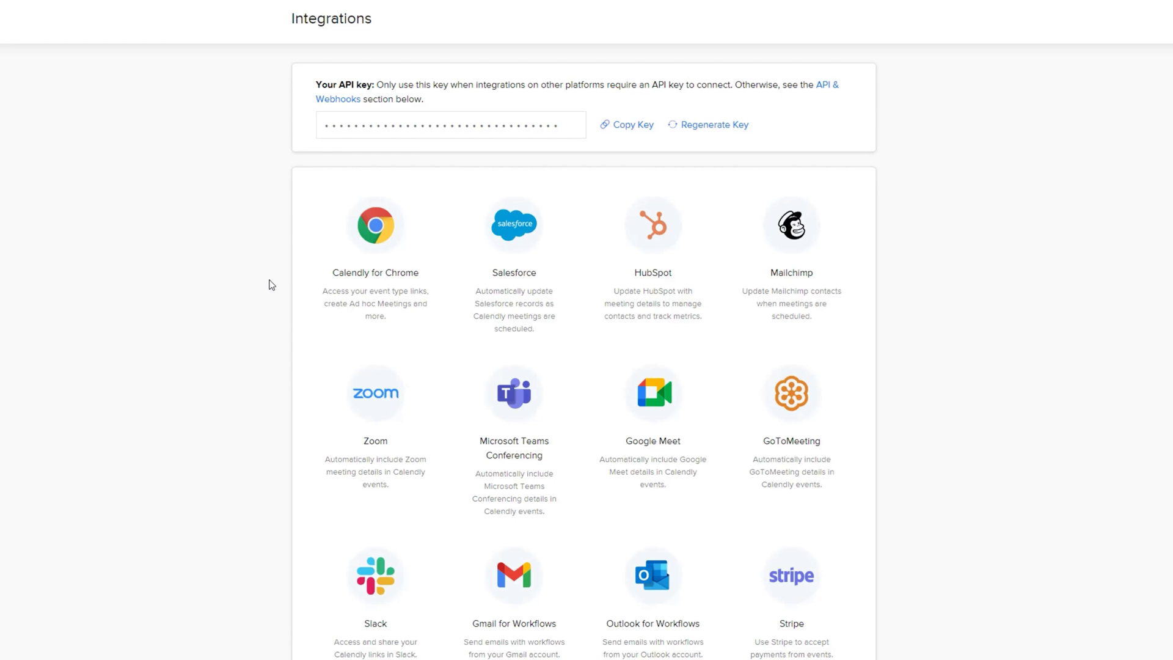
{"action": "scroll", "coordinate": [274, 282], "scroll_direction": "down", "scroll_amount": 2}
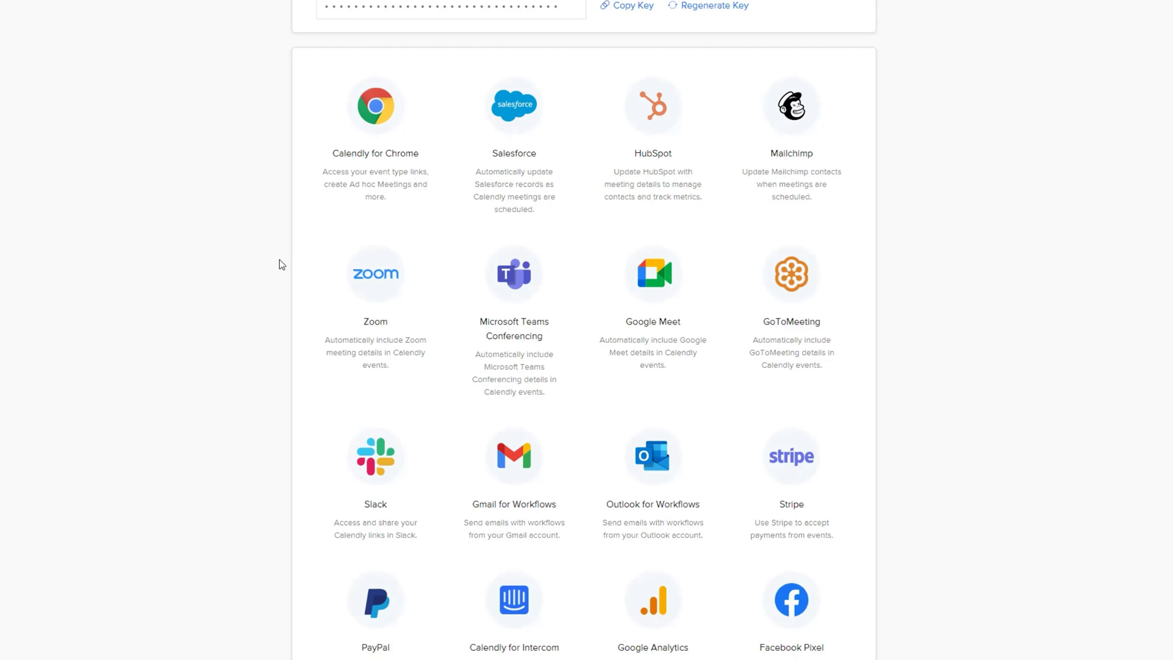
{"action": "scroll", "coordinate": [278, 275], "scroll_direction": "down", "scroll_amount": 4}
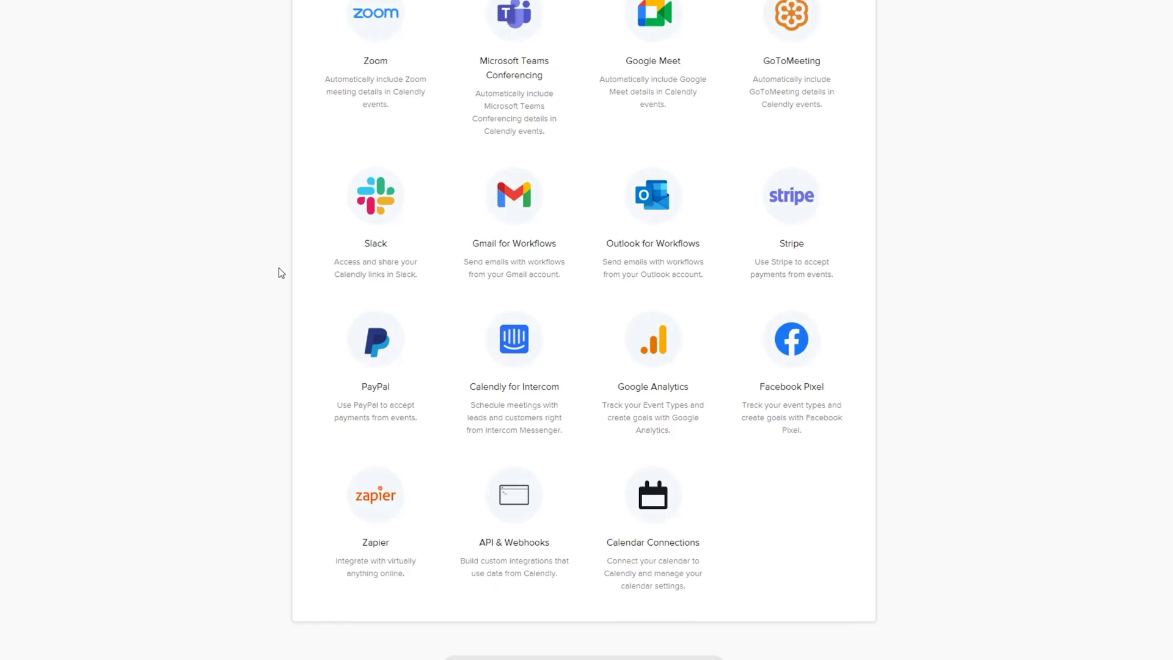
{"action": "scroll", "coordinate": [279, 268], "scroll_direction": "up", "scroll_amount": 5}
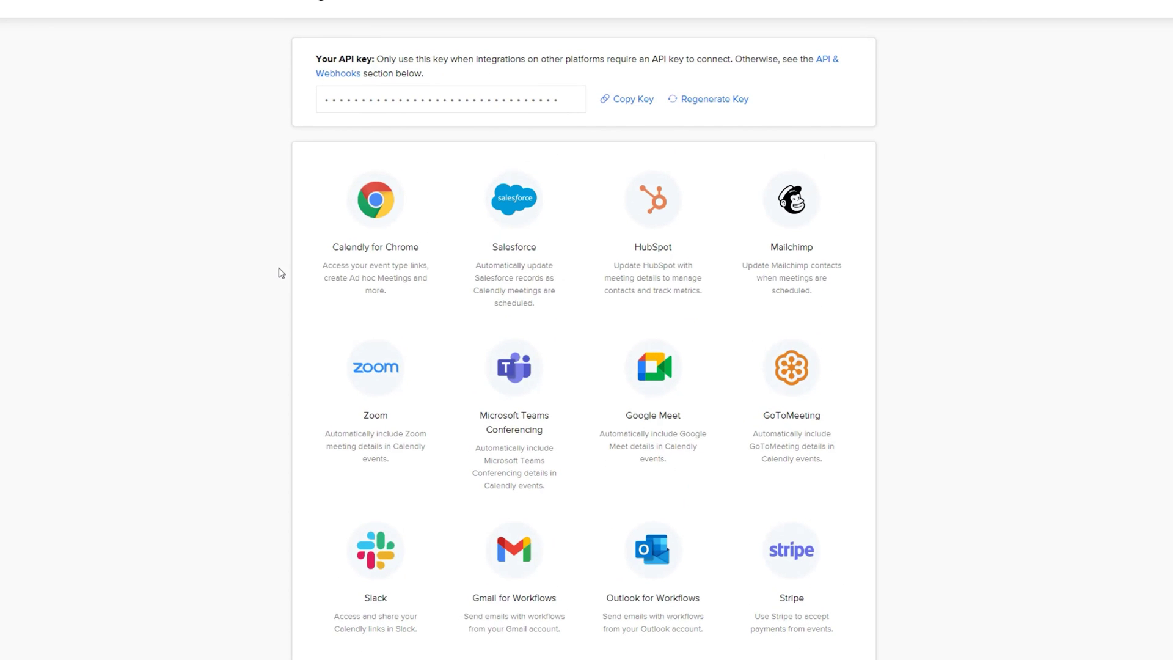
{"action": "scroll", "coordinate": [279, 272], "scroll_direction": "up", "scroll_amount": 1}
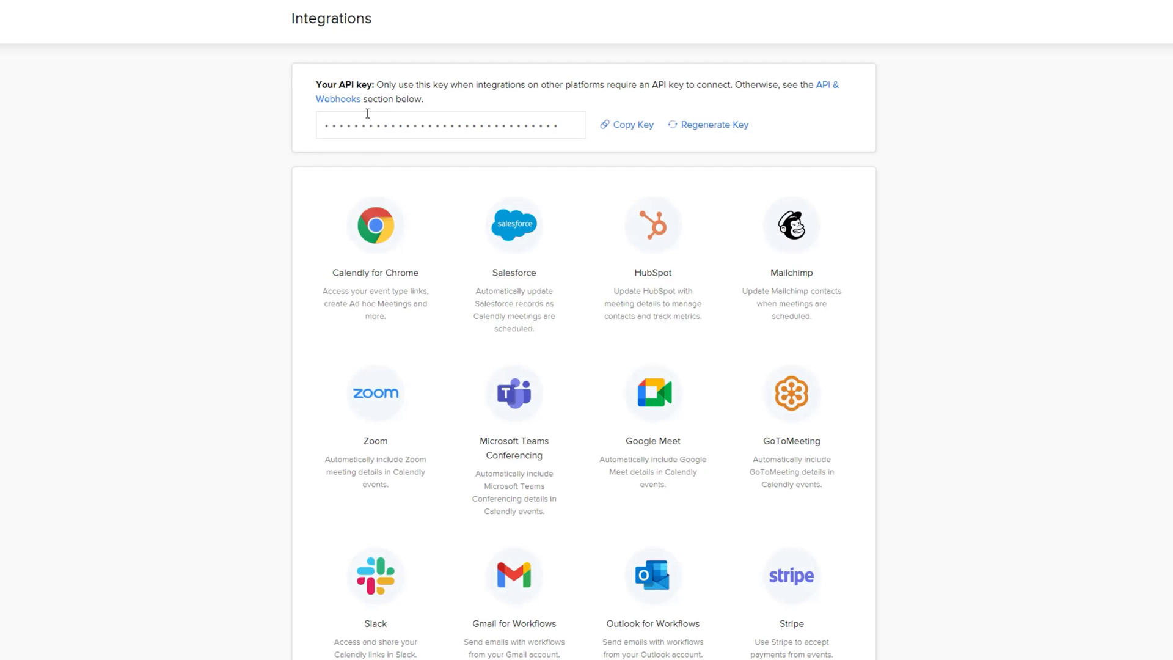
Step: View the YouTube Coaching Call booking page, then return to the Event Types dashboard
{"action": "left_click", "coordinate": [135, 2]}
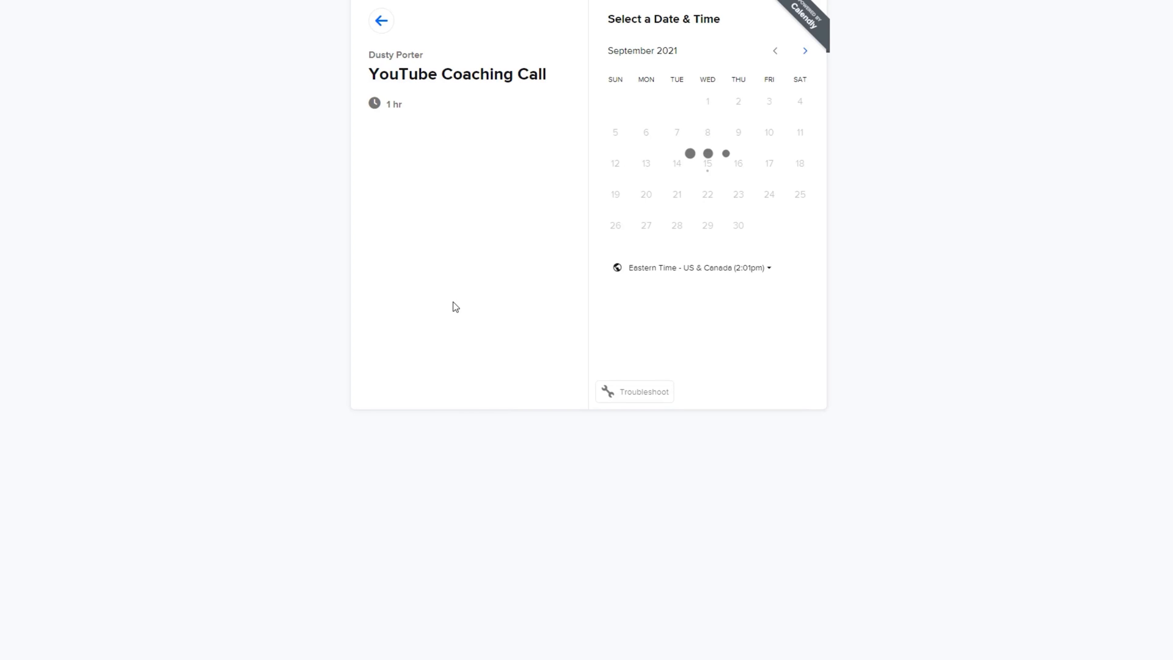
{"action": "left_click", "coordinate": [32, 5]}
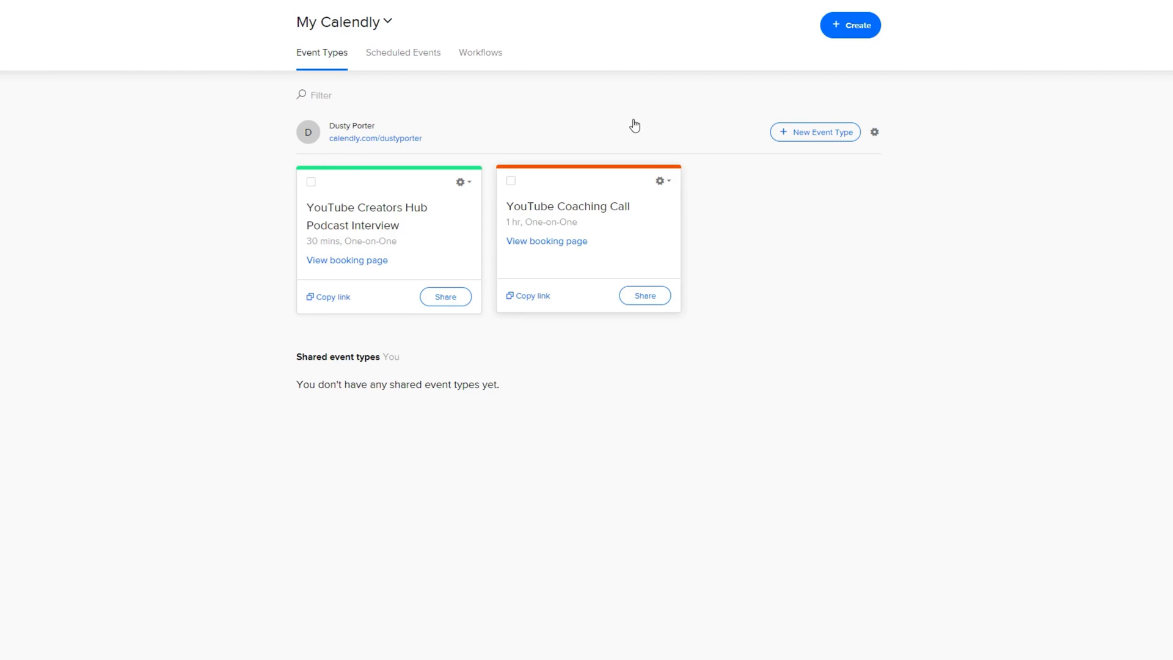
Step: Open the + Create menu to begin a new One-on-One event type
{"action": "left_click", "coordinate": [852, 28]}
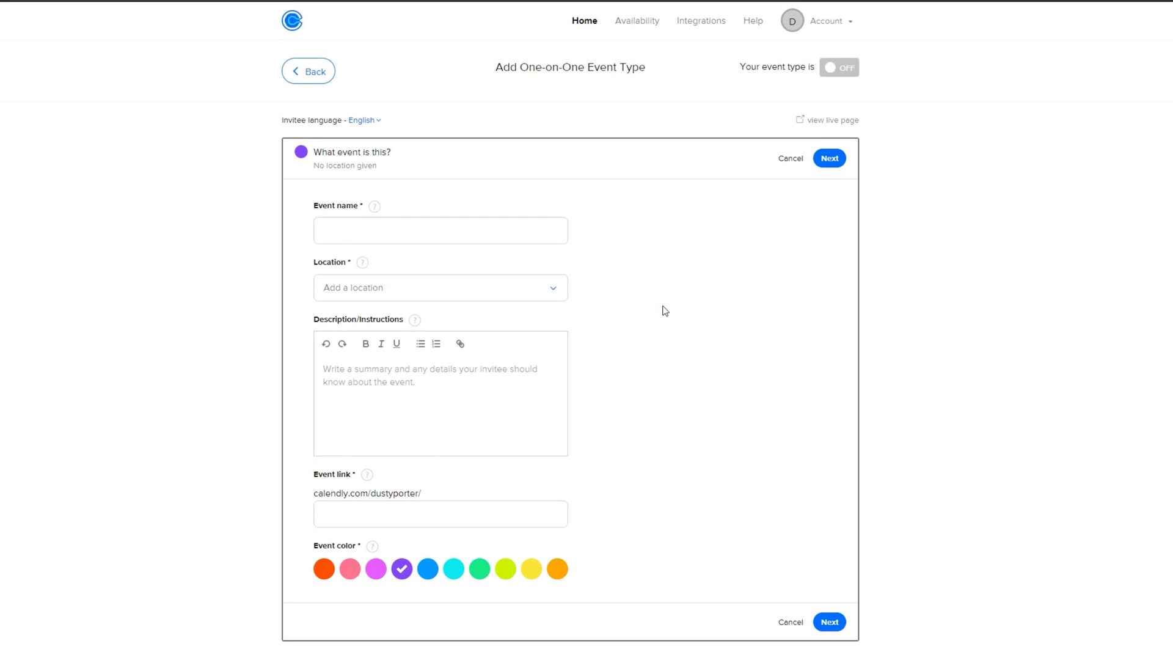
Step: Name the event 'Coaching', fixing the 'Coachgin' typo
{"action": "left_click", "coordinate": [473, 234]}
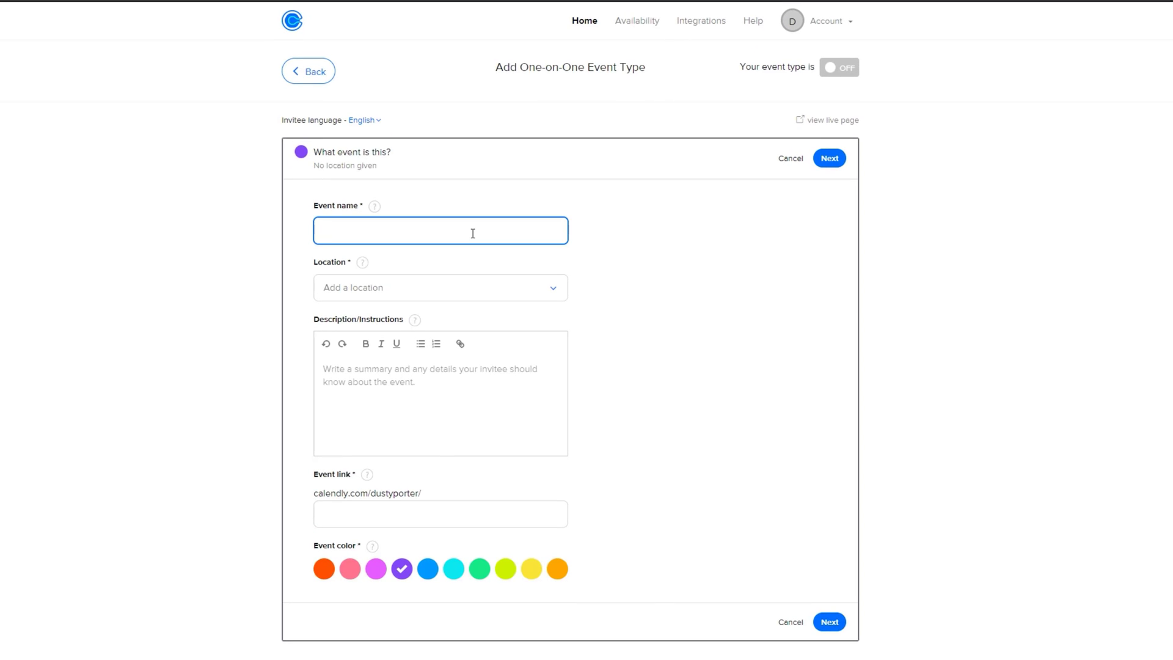
{"action": "type", "text": "Coachgin"}
{"action": "key", "text": "BackSpace"}
{"action": "key", "text": "BackSpace"}
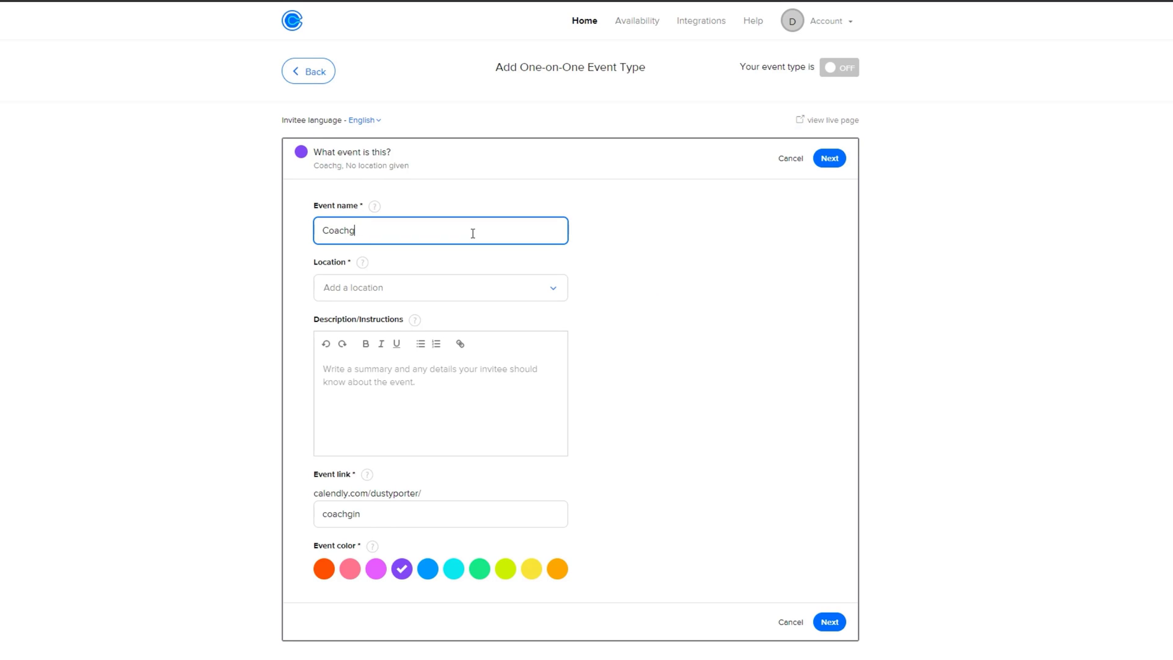
{"action": "key", "text": "BackSpace"}
{"action": "type", "text": "ing"}
Step: Browse the meeting location options in the Location dropdown
{"action": "key", "text": "Tab"}
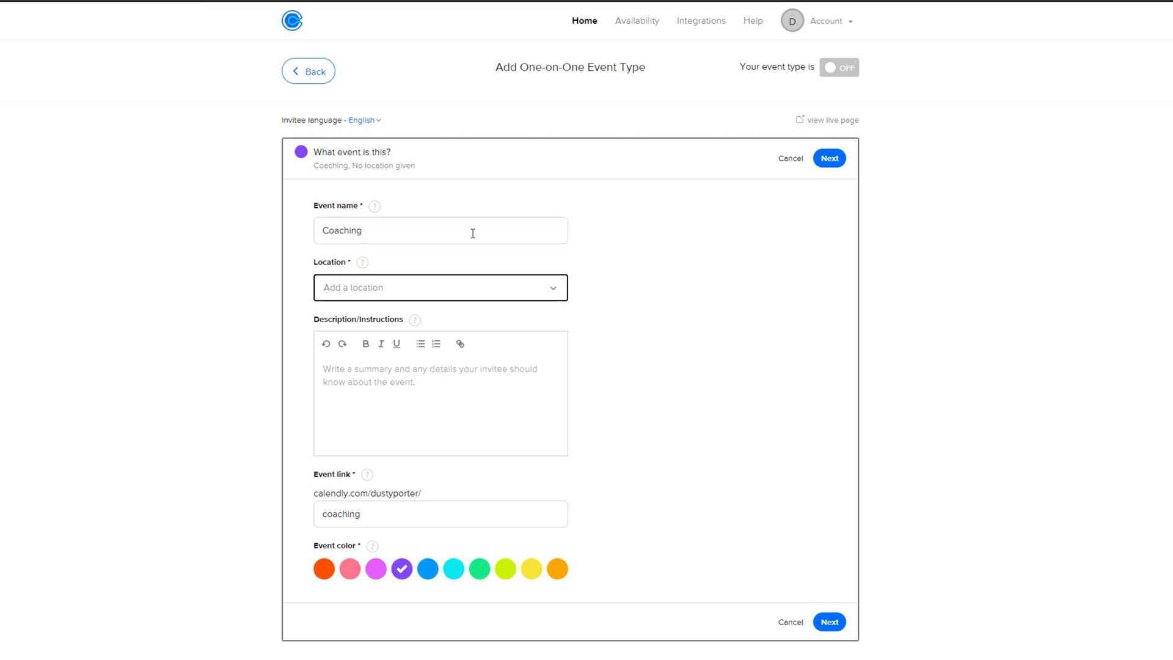
{"action": "left_click", "coordinate": [553, 292]}
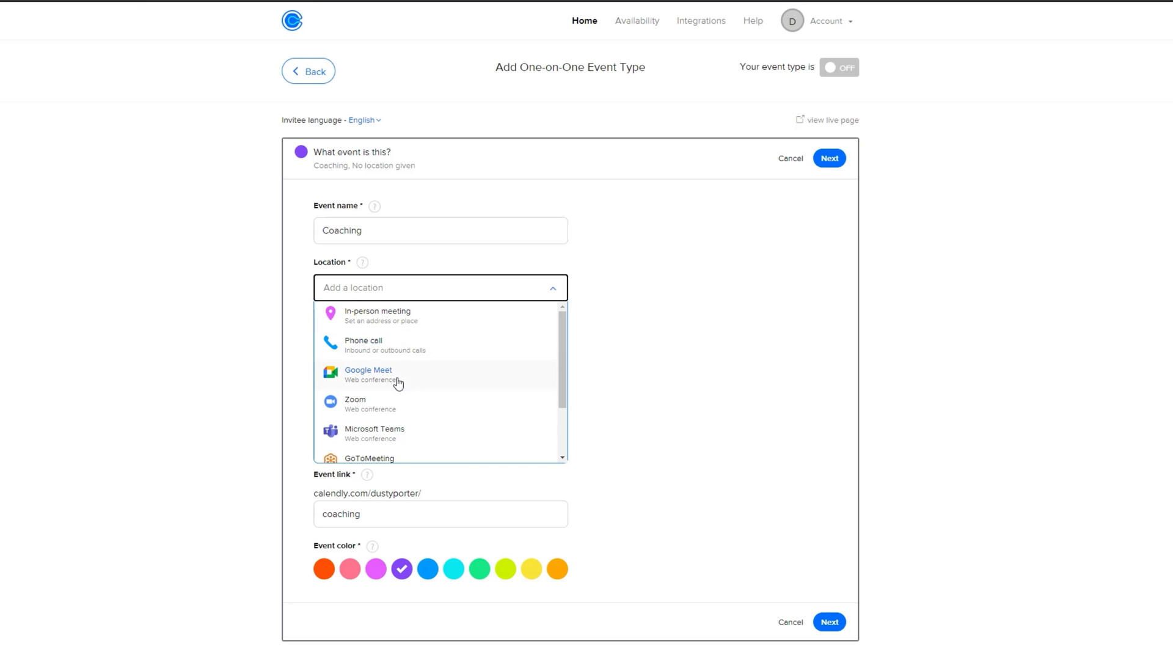
{"action": "scroll", "coordinate": [425, 422], "scroll_direction": "down", "scroll_amount": 3}
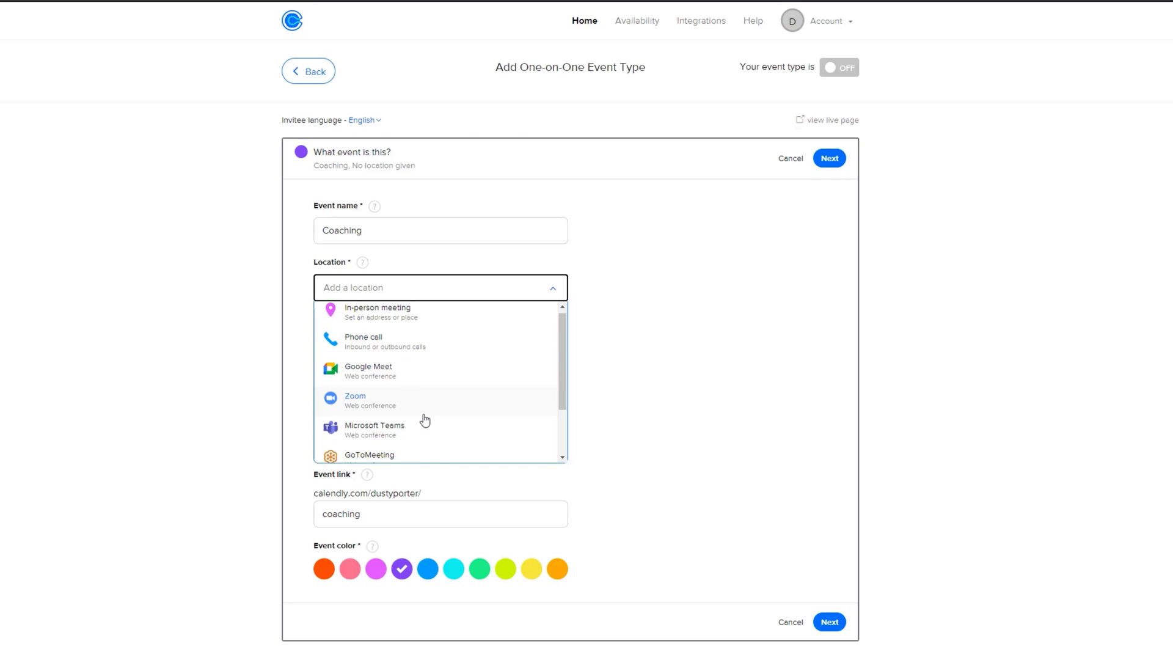
{"action": "scroll", "coordinate": [425, 423], "scroll_direction": "up", "scroll_amount": 2}
{"action": "scroll", "coordinate": [425, 422], "scroll_direction": "down", "scroll_amount": 2}
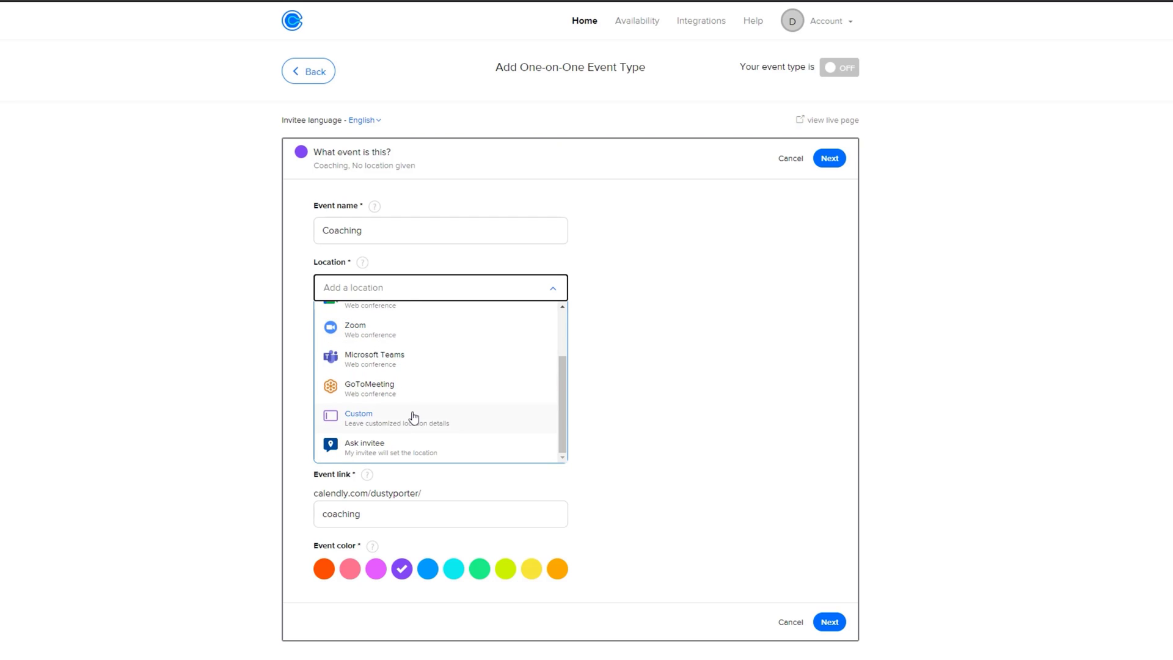
{"action": "scroll", "coordinate": [415, 416], "scroll_direction": "up", "scroll_amount": 2}
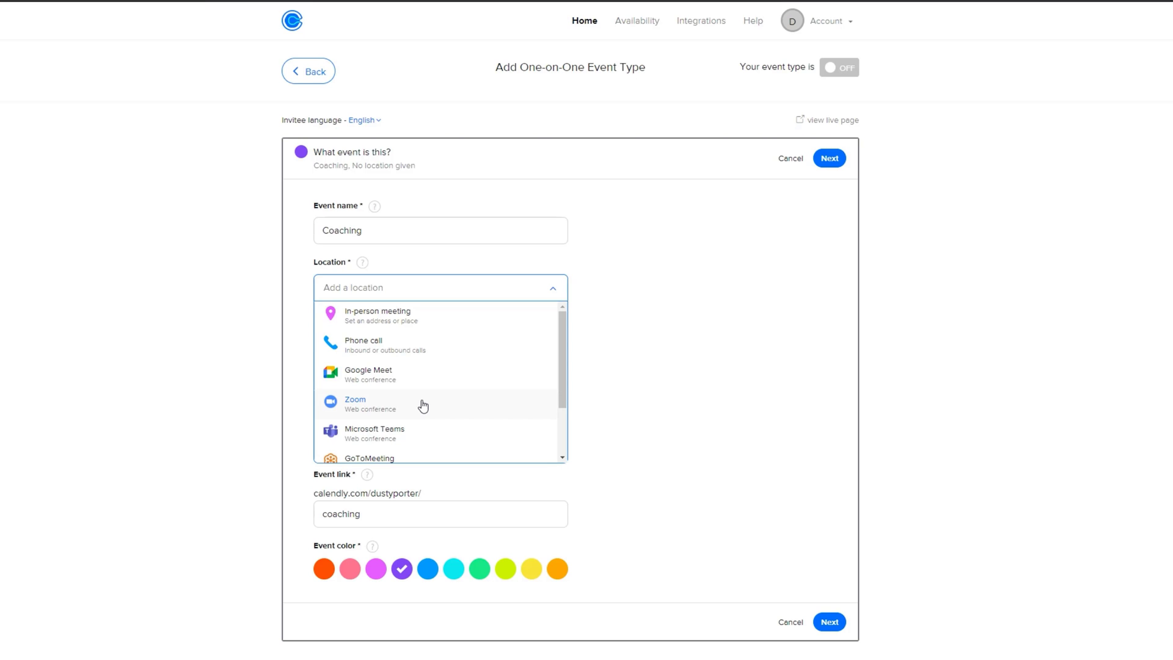
Step: Switch the location from Zoom to Google Meet, add description 'Coaching', and choose yellow
{"action": "left_click", "coordinate": [418, 410]}
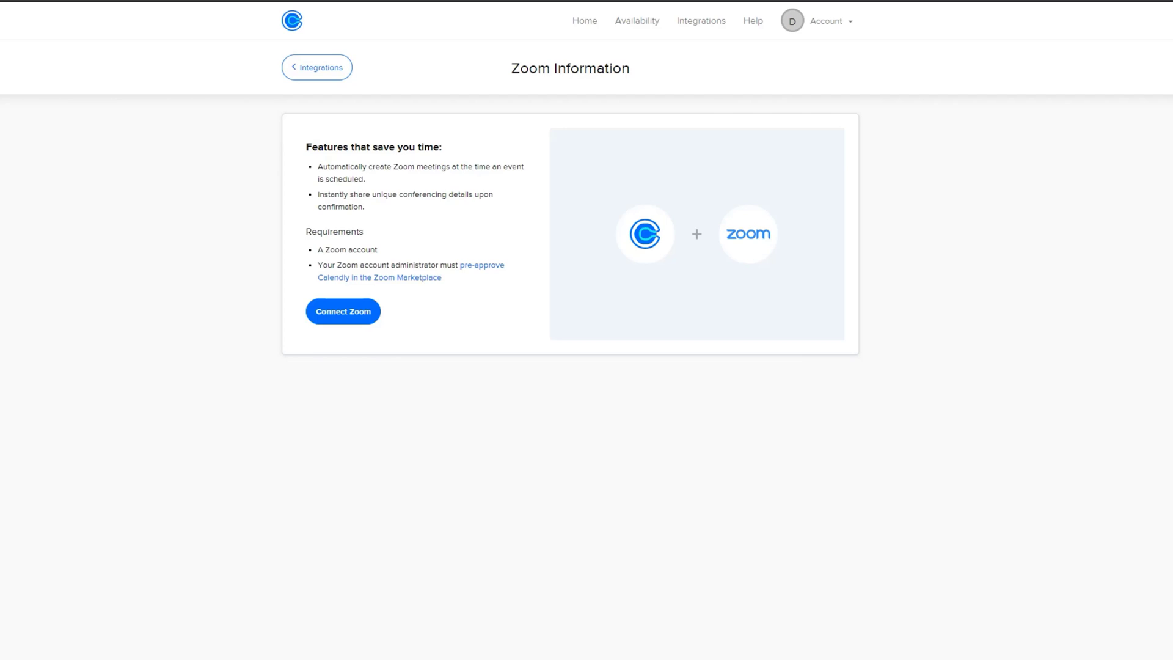
{"action": "key", "text": "alt+Left"}
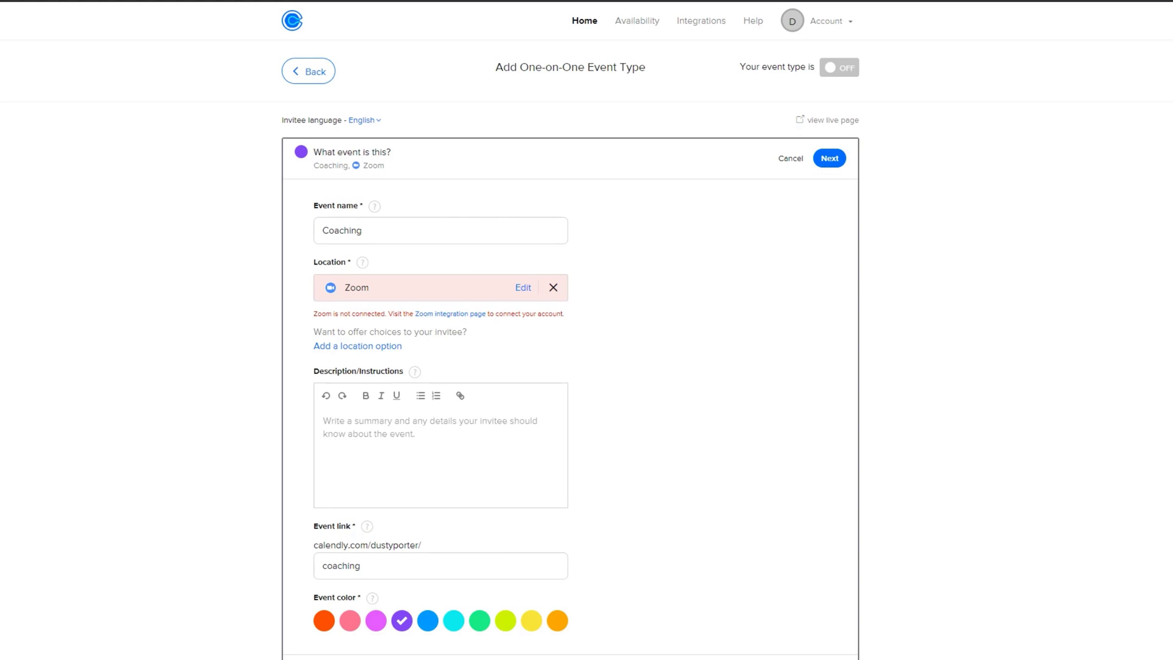
{"action": "left_click", "coordinate": [525, 291]}
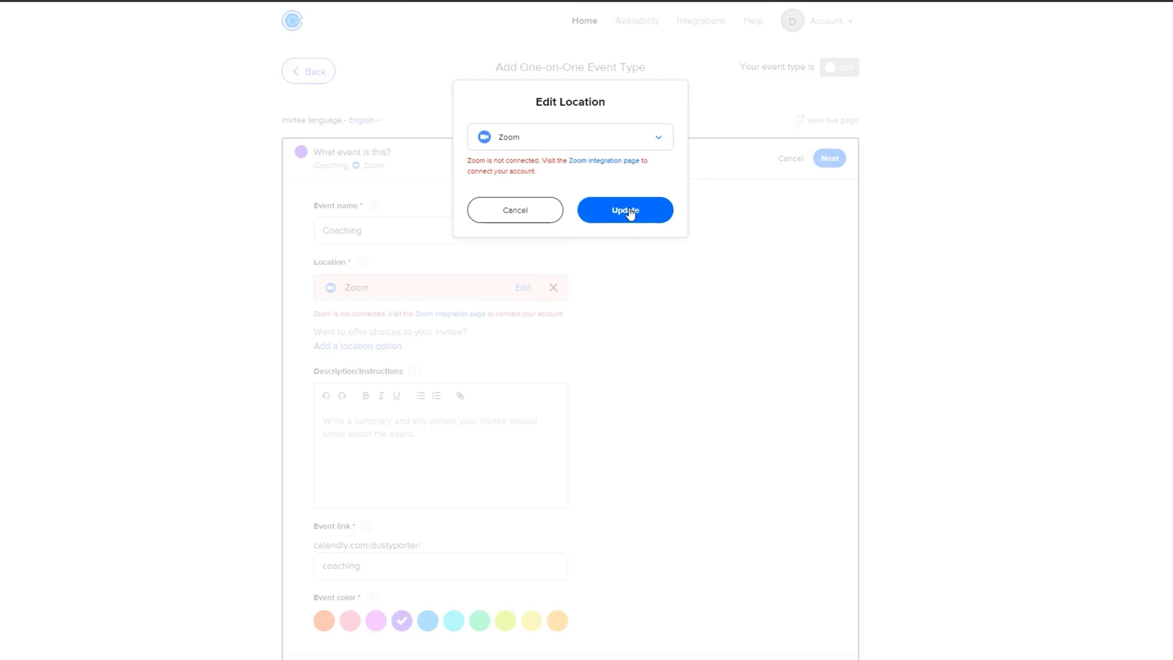
{"action": "left_click", "coordinate": [640, 144]}
{"action": "left_click", "coordinate": [561, 233]}
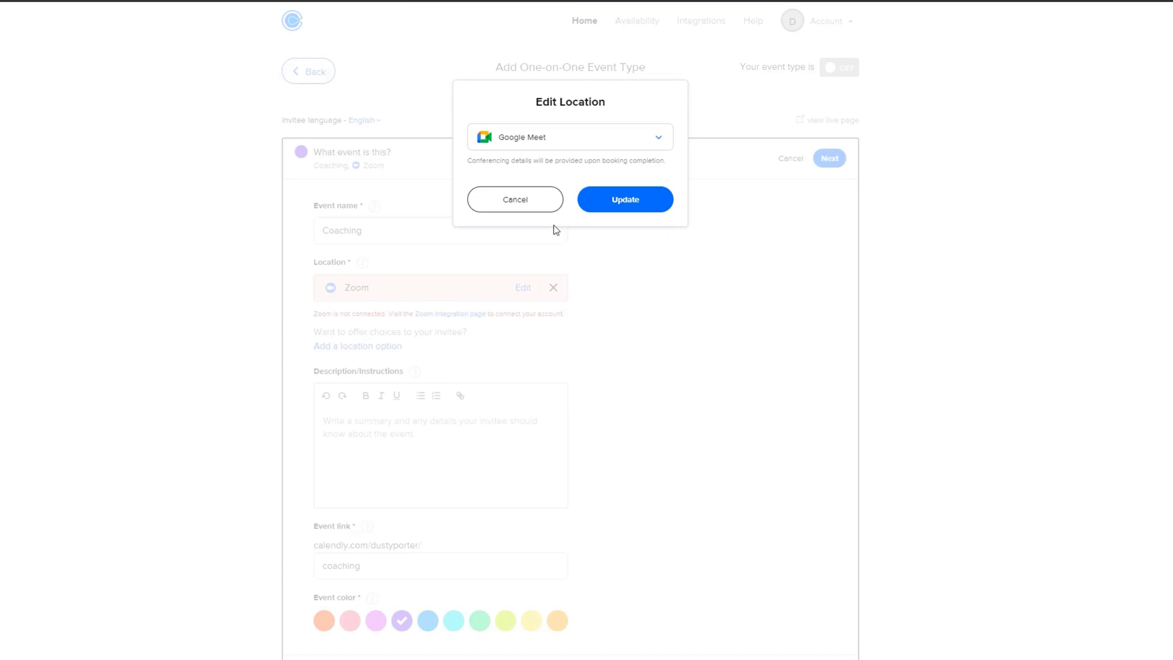
{"action": "left_click", "coordinate": [615, 206]}
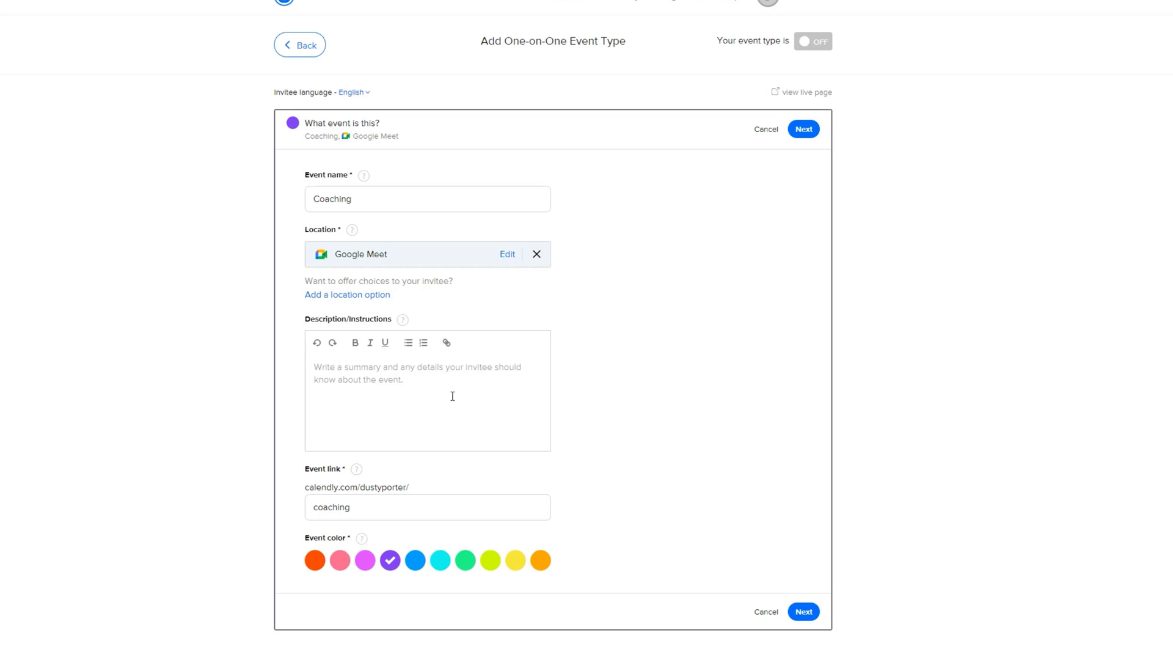
{"action": "type", "text": "Coaching"}
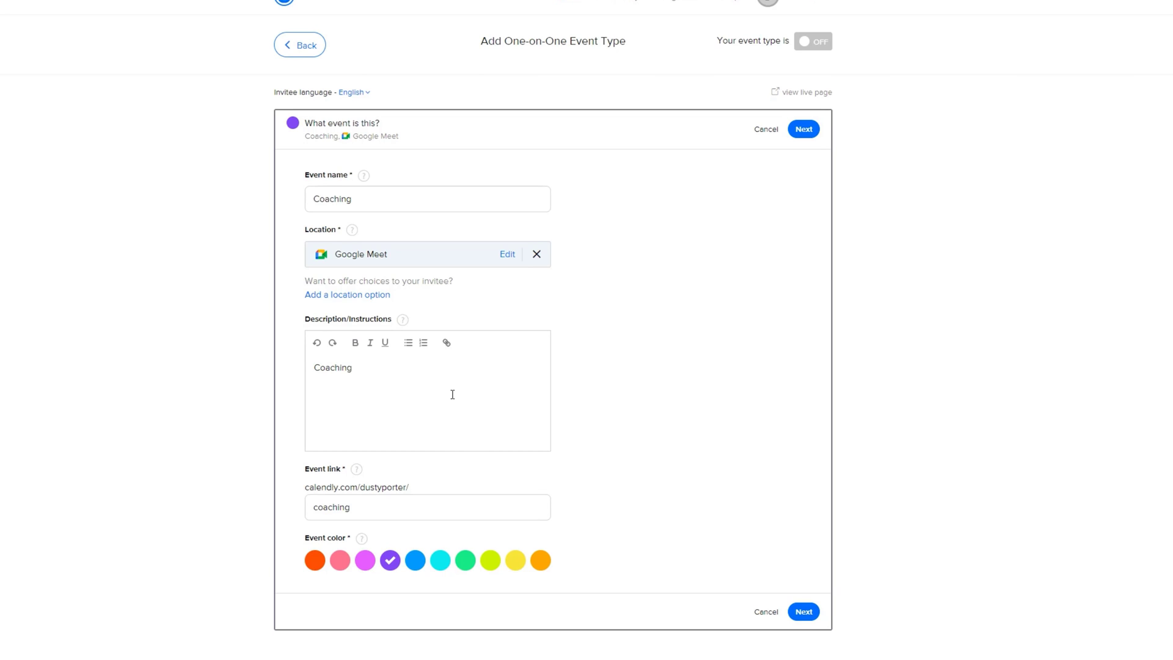
{"action": "left_click", "coordinate": [515, 561]}
Step: Continue to scheduling and try the date-range options, keeping 60 calendar days
{"action": "left_click", "coordinate": [803, 129]}
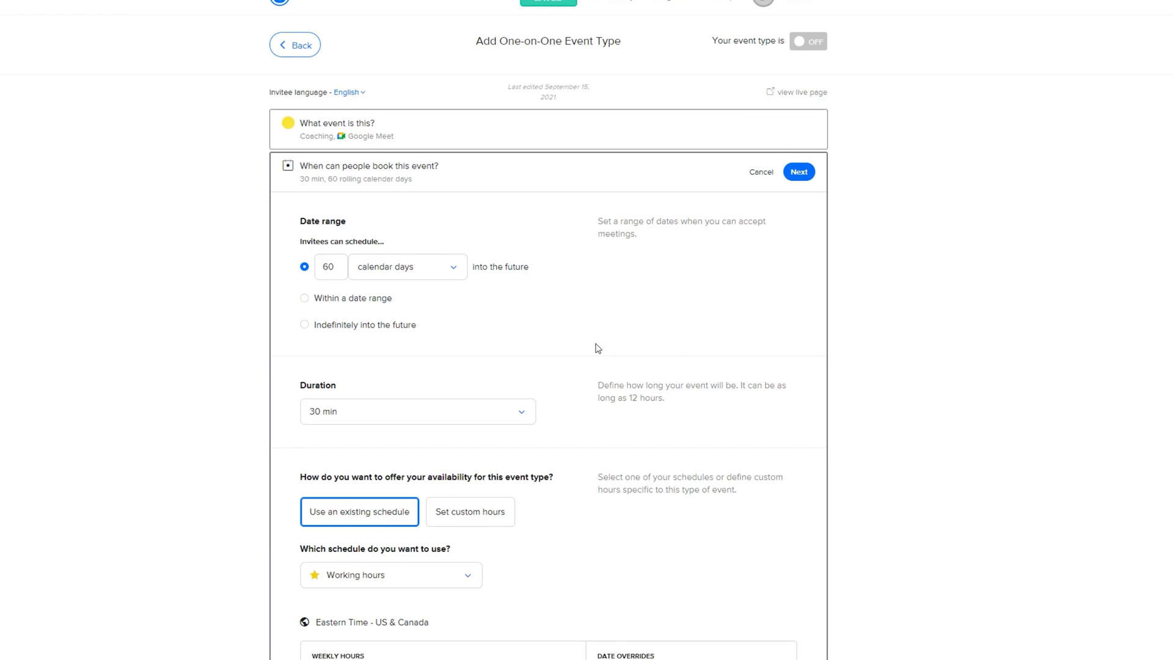
{"action": "scroll", "coordinate": [595, 349], "scroll_direction": "down", "scroll_amount": 2}
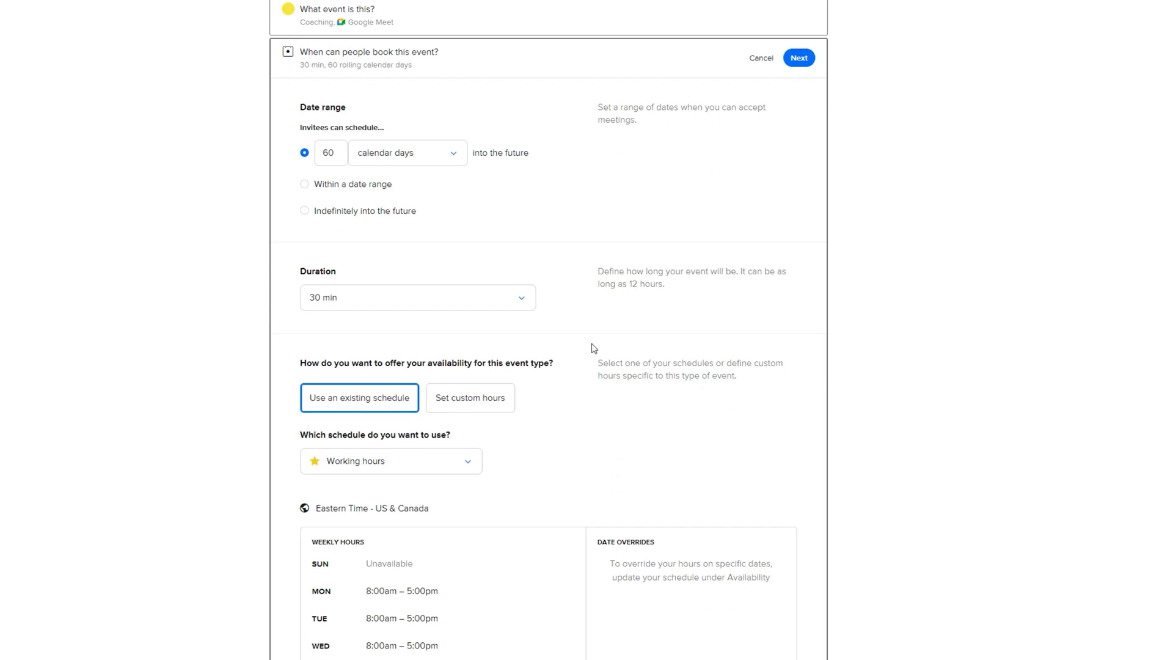
{"action": "double_click", "coordinate": [343, 153]}
{"action": "left_click", "coordinate": [388, 157]}
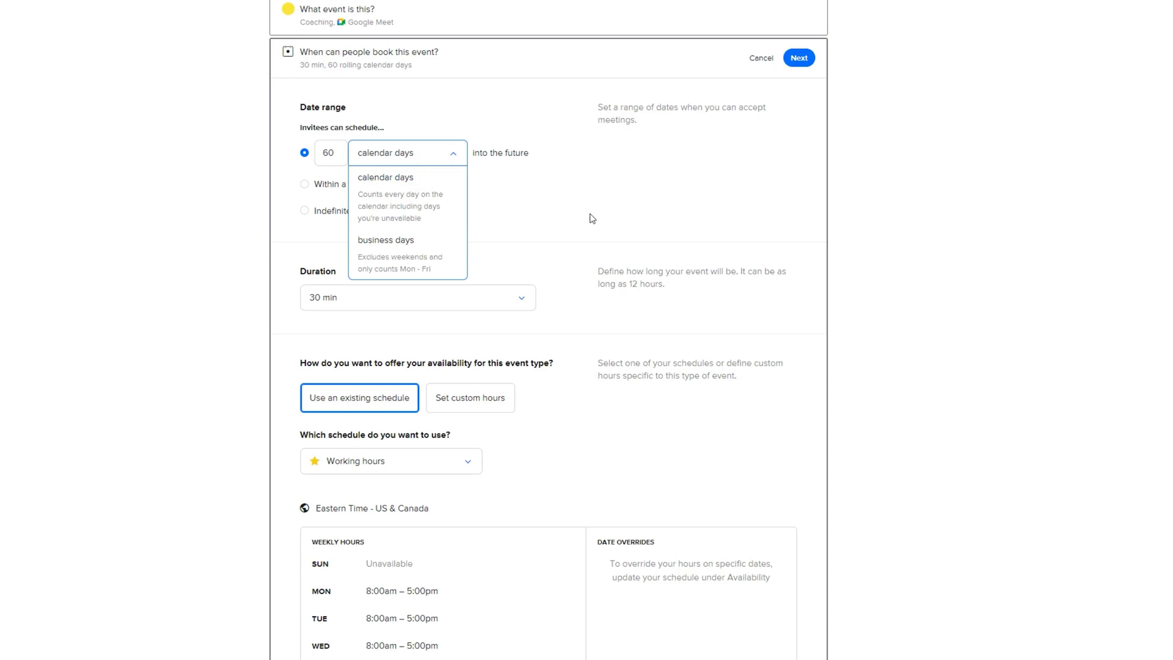
{"action": "left_click", "coordinate": [551, 228]}
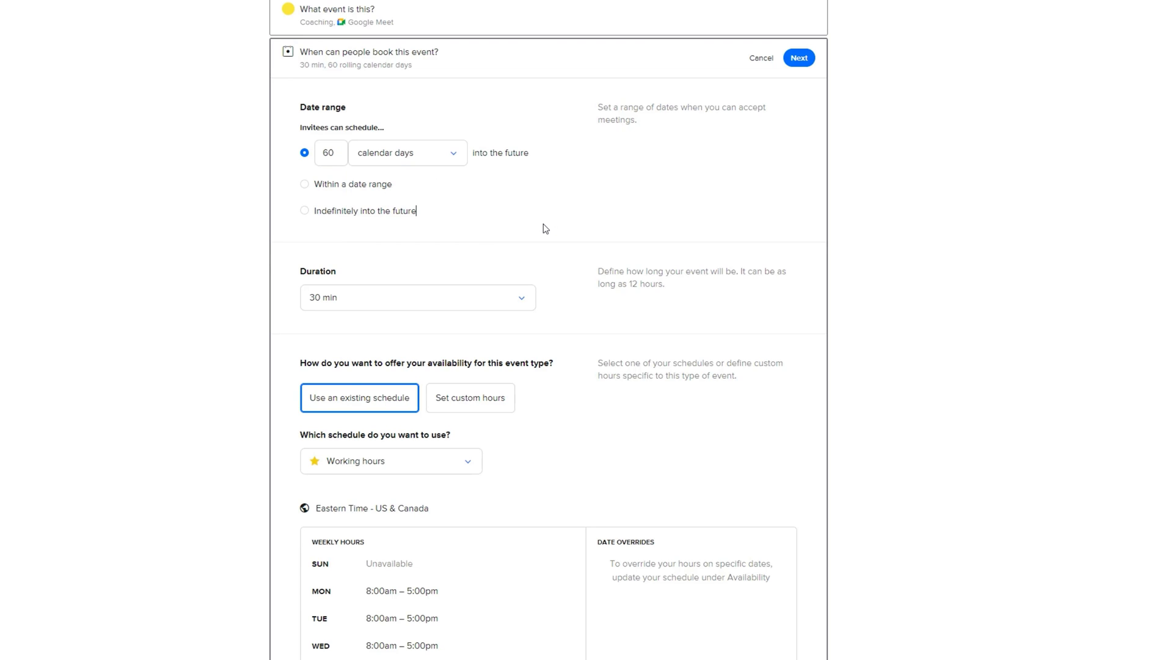
{"action": "left_click", "coordinate": [367, 190]}
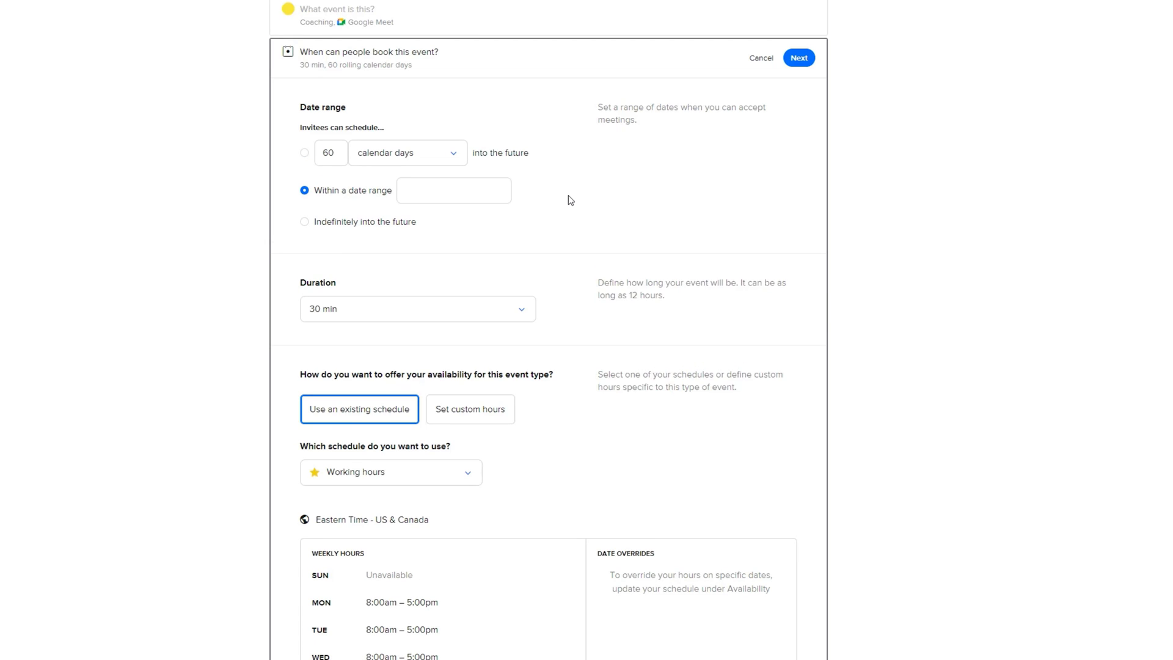
{"action": "left_click", "coordinate": [306, 156]}
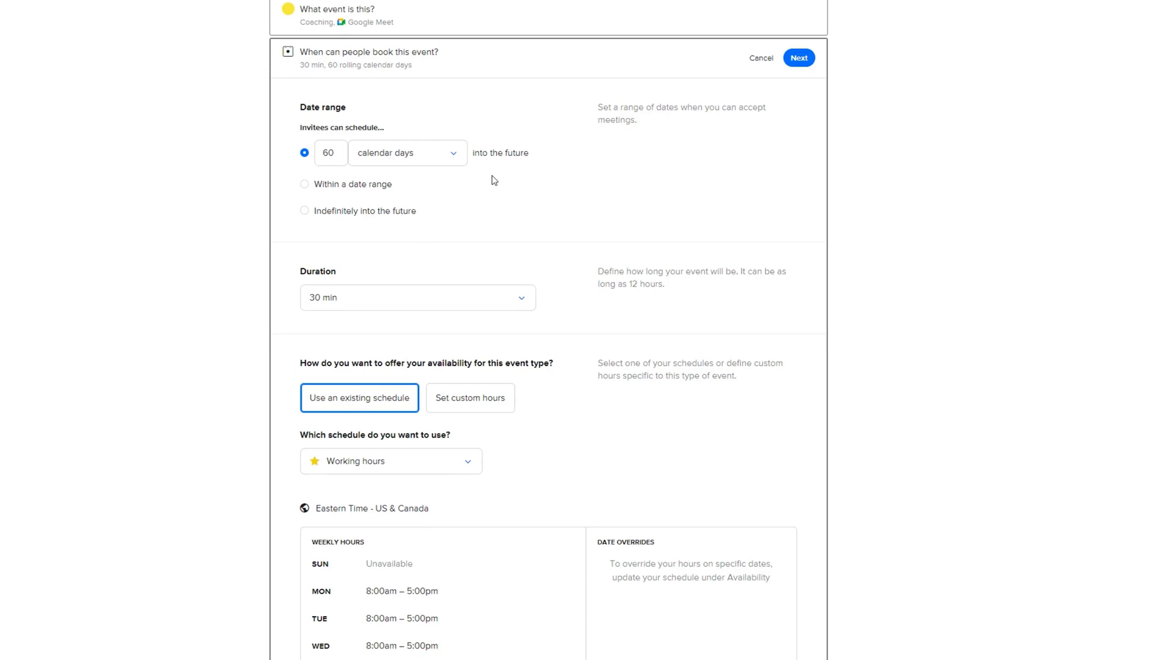
Step: Set the event duration to 45 min
{"action": "scroll", "coordinate": [495, 195], "scroll_direction": "down", "scroll_amount": 1}
{"action": "left_click", "coordinate": [517, 251]}
{"action": "left_click", "coordinate": [367, 330]}
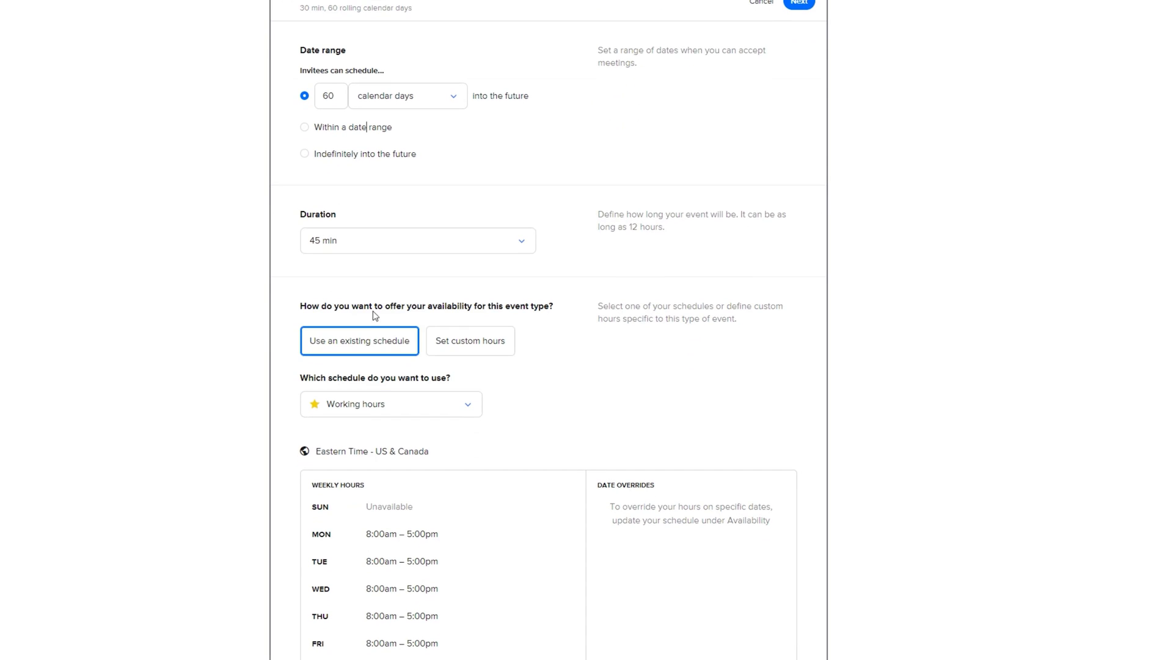
{"action": "scroll", "coordinate": [228, 382], "scroll_direction": "down", "scroll_amount": 2}
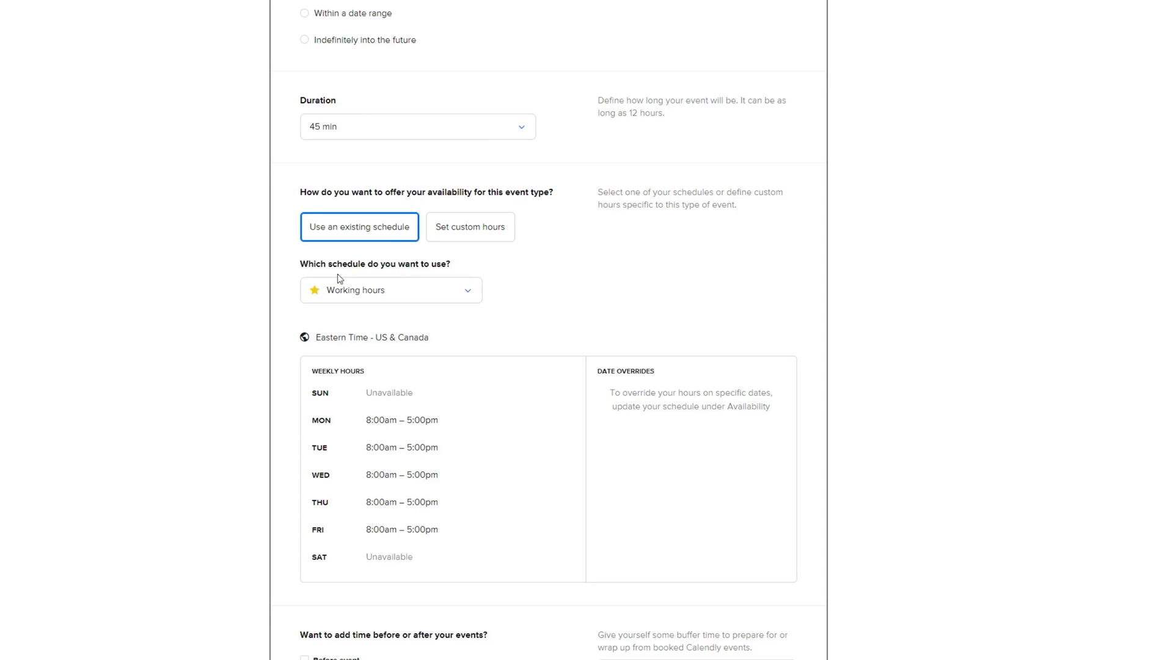
Step: Stay on the Working hours schedule and enable 15 min buffers before and after events
{"action": "left_click", "coordinate": [488, 231]}
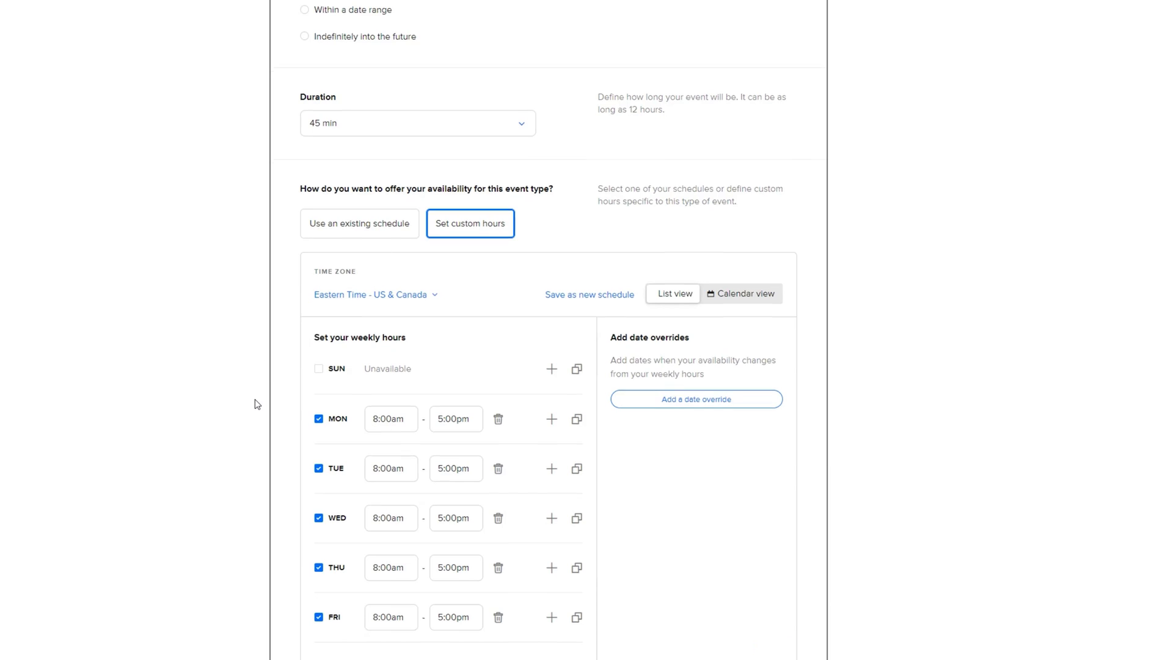
{"action": "scroll", "coordinate": [317, 420], "scroll_direction": "down", "scroll_amount": 2}
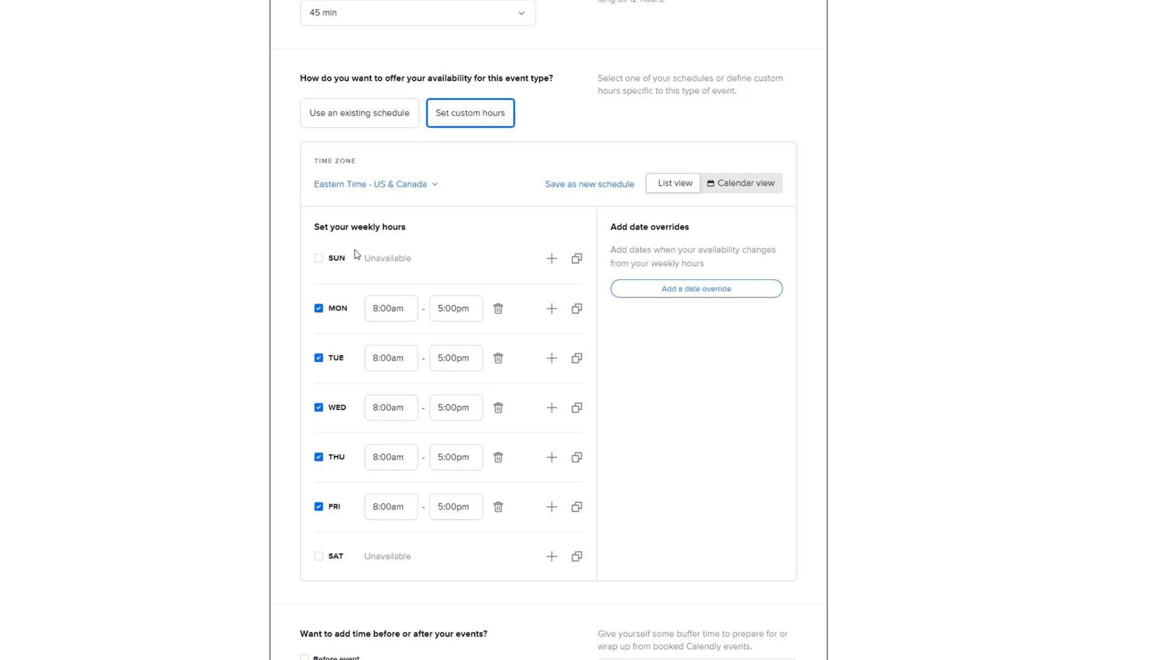
{"action": "left_click", "coordinate": [358, 124]}
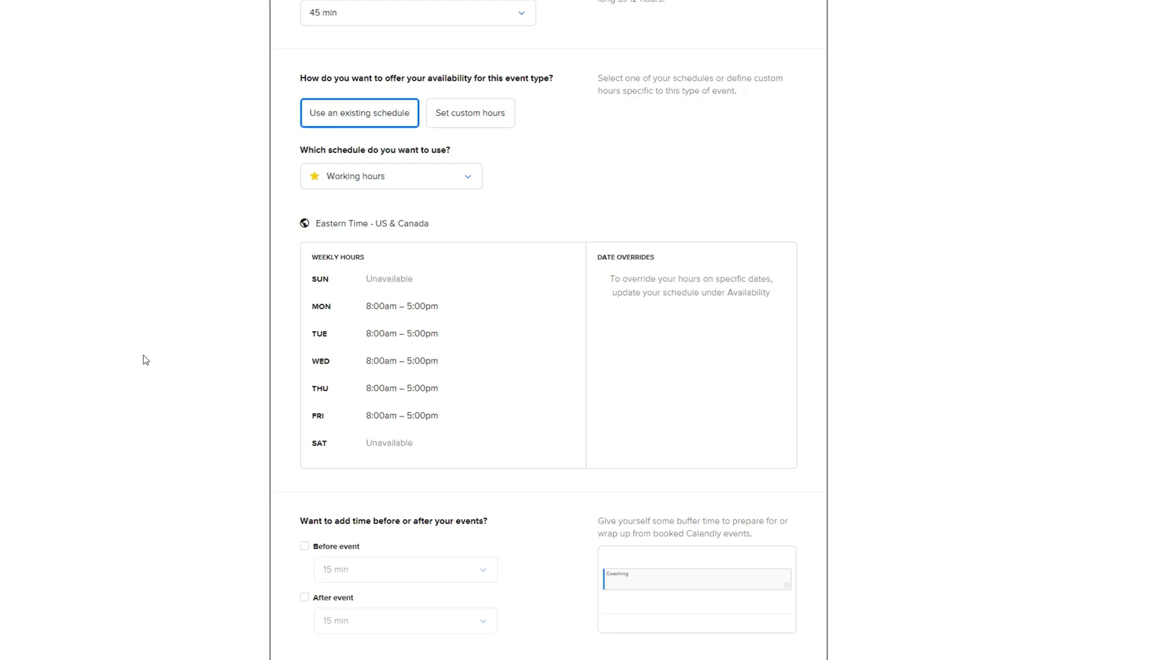
{"action": "scroll", "coordinate": [153, 361], "scroll_direction": "up", "scroll_amount": 4}
{"action": "scroll", "coordinate": [159, 361], "scroll_direction": "down", "scroll_amount": 5}
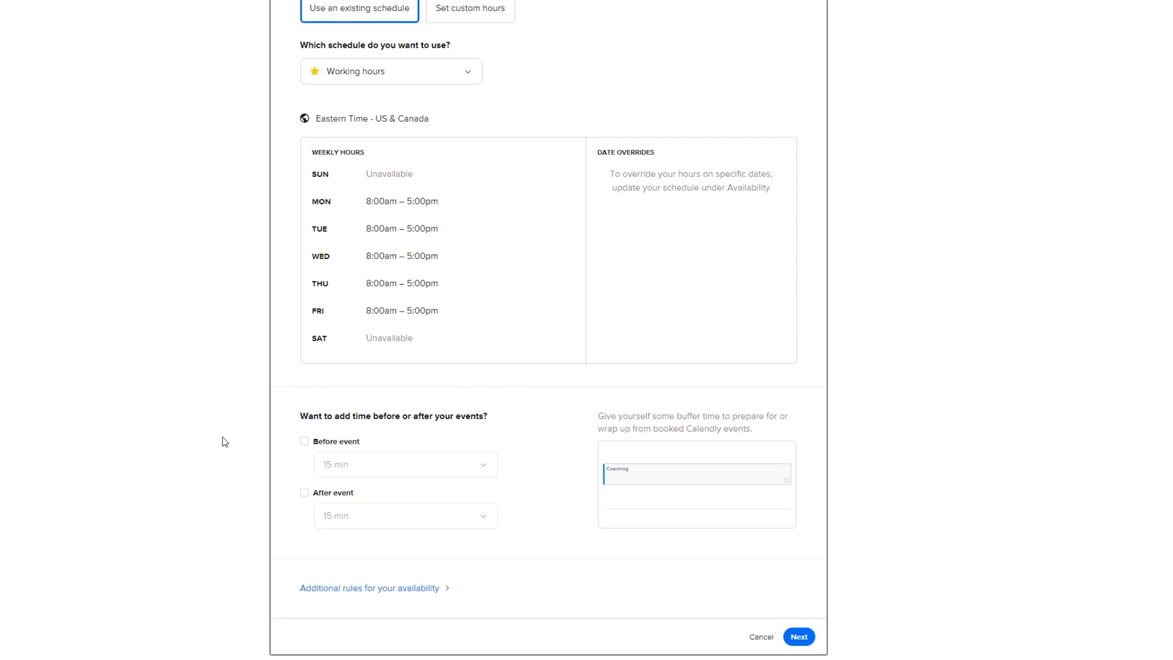
{"action": "left_click", "coordinate": [305, 442]}
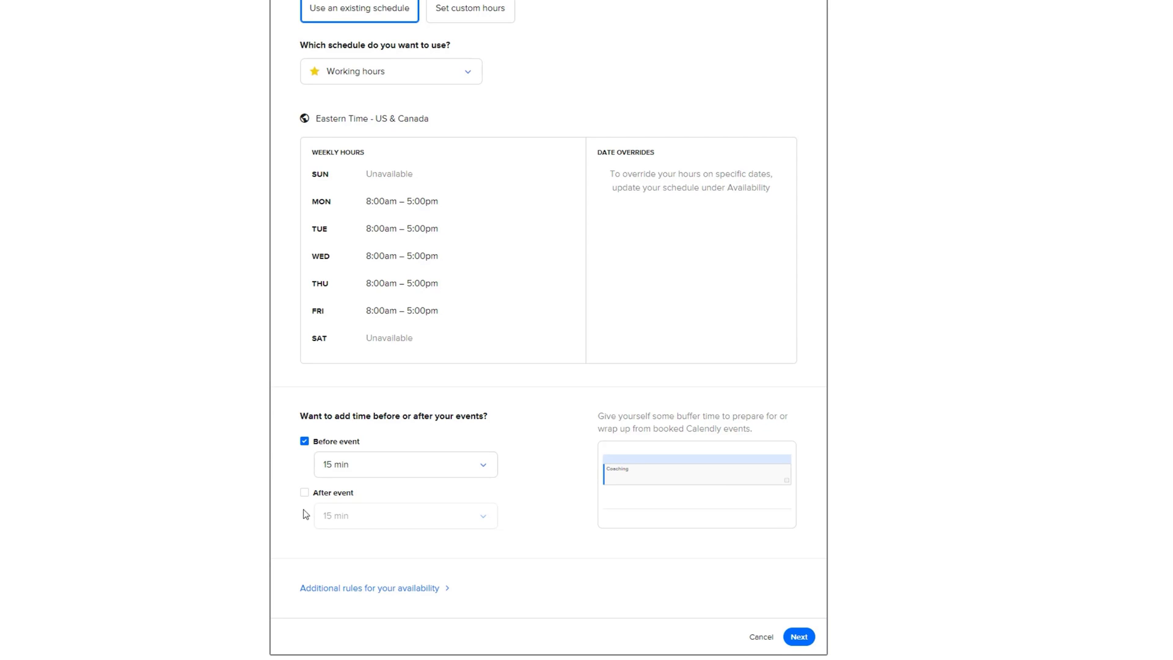
{"action": "left_click", "coordinate": [305, 493]}
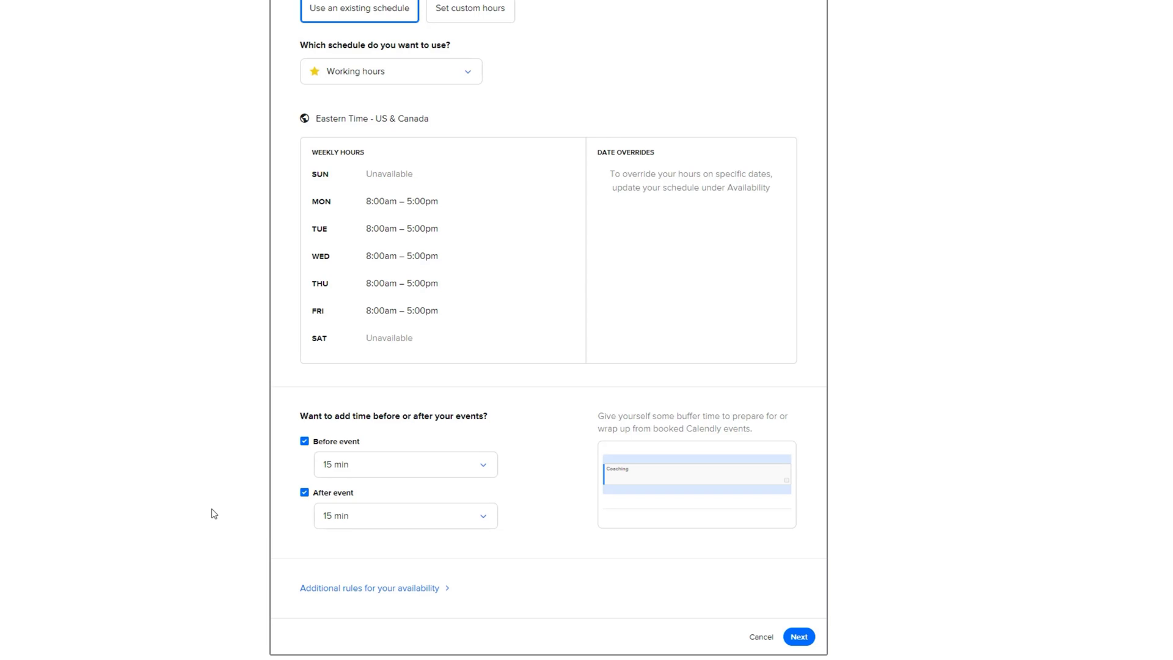
Step: Remove the before and after buffers and save the availability settings
{"action": "left_click", "coordinate": [304, 441]}
{"action": "left_click", "coordinate": [305, 492]}
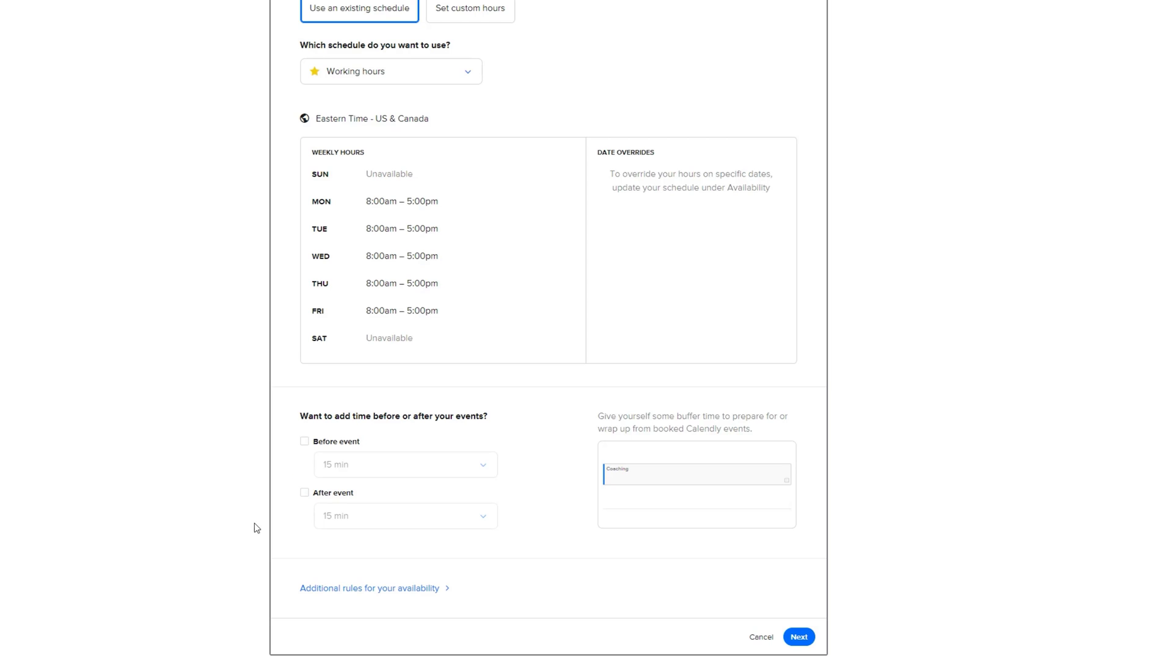
{"action": "left_click", "coordinate": [799, 637]}
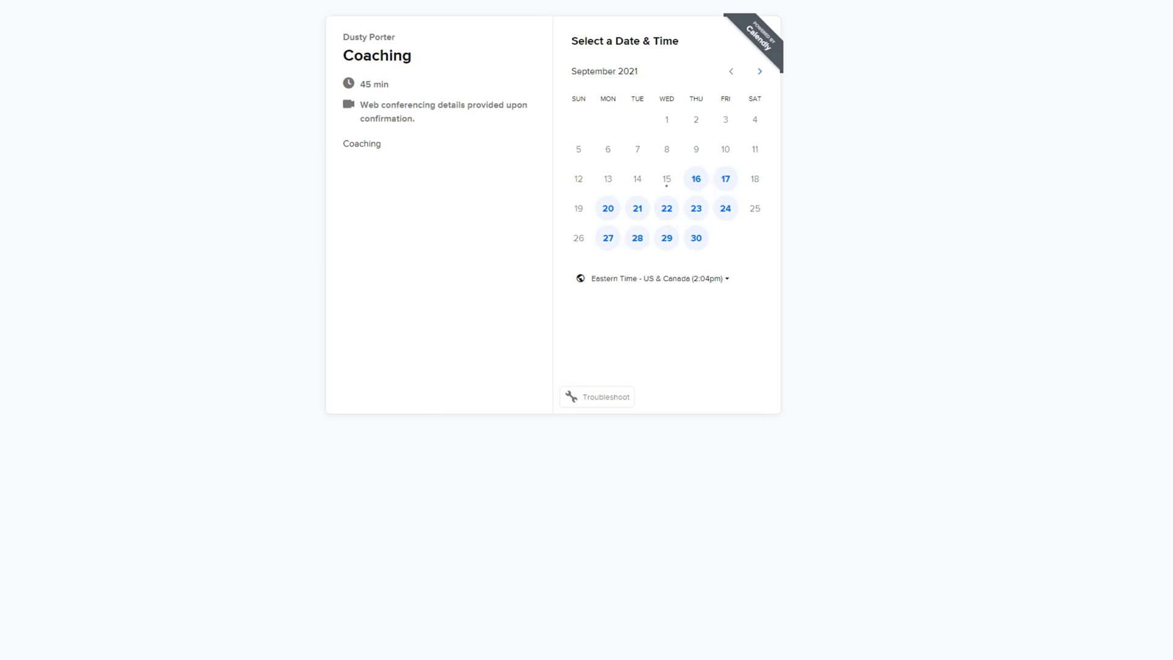
Step: Toggle the Coaching event type off and back on
{"action": "key", "text": "ctrl+w"}
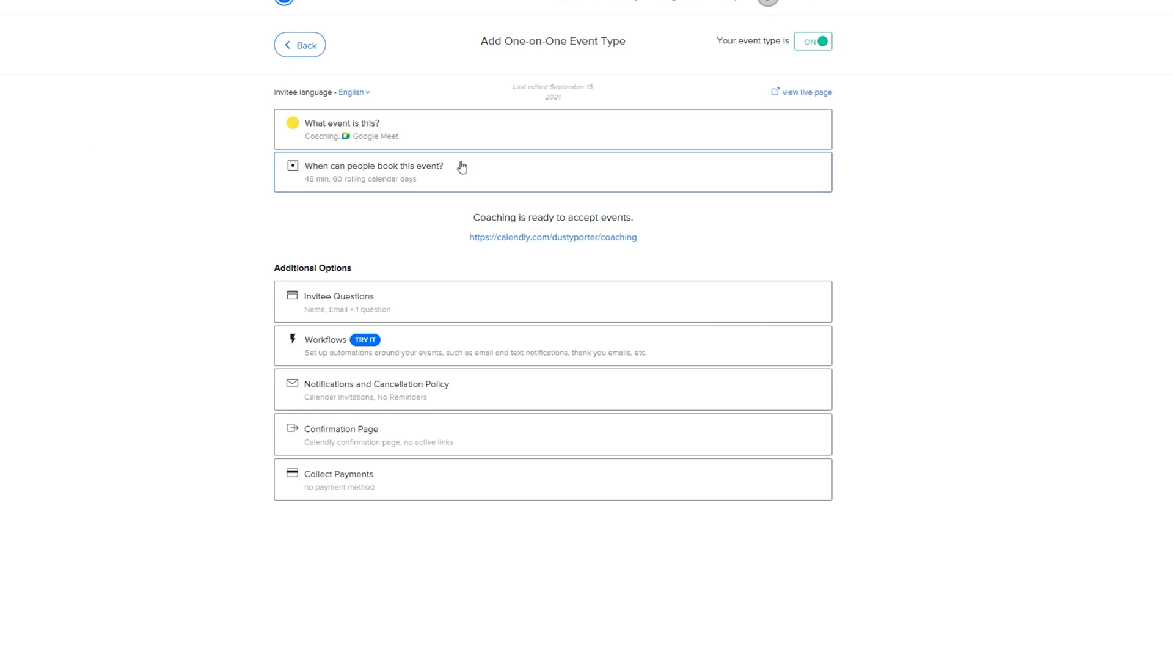
{"action": "left_click", "coordinate": [819, 41]}
{"action": "left_click", "coordinate": [812, 41]}
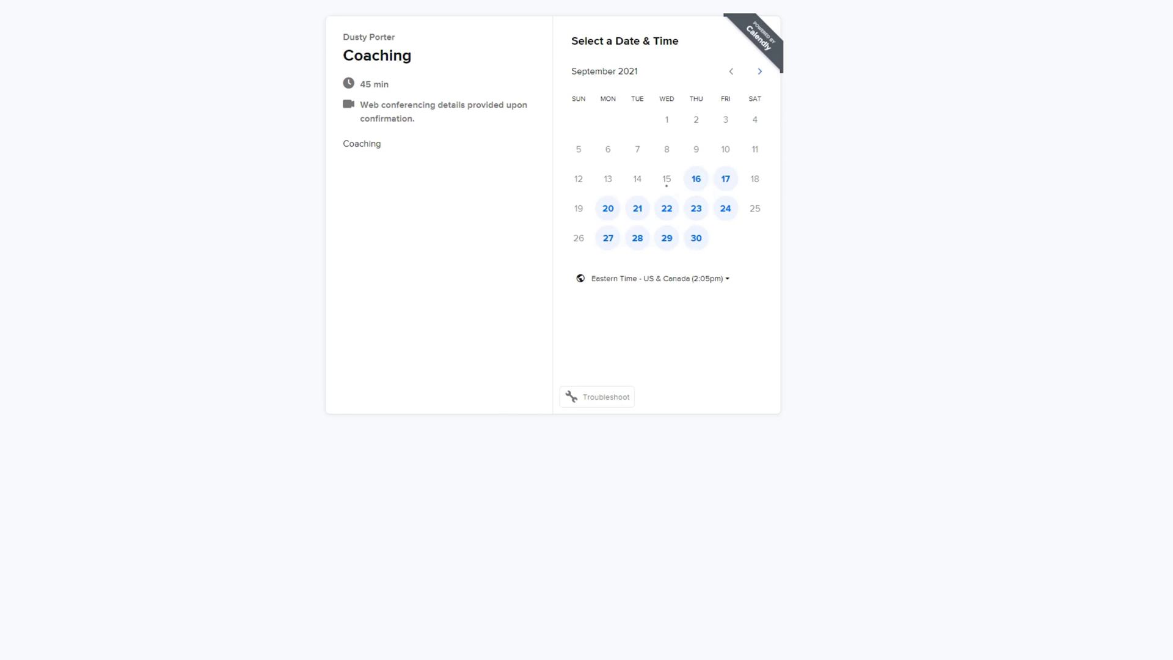
Step: Close the live booking page and copy the Coaching booking link from Event Types
{"action": "key", "text": "ctrl+w"}
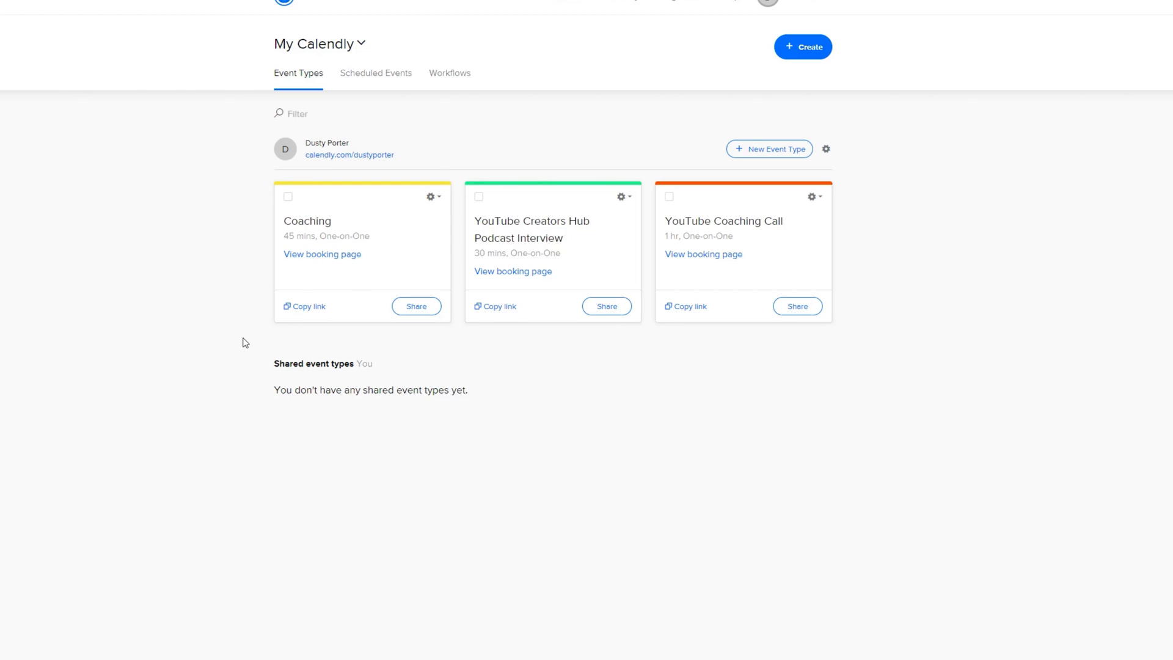
{"action": "left_click", "coordinate": [306, 309]}
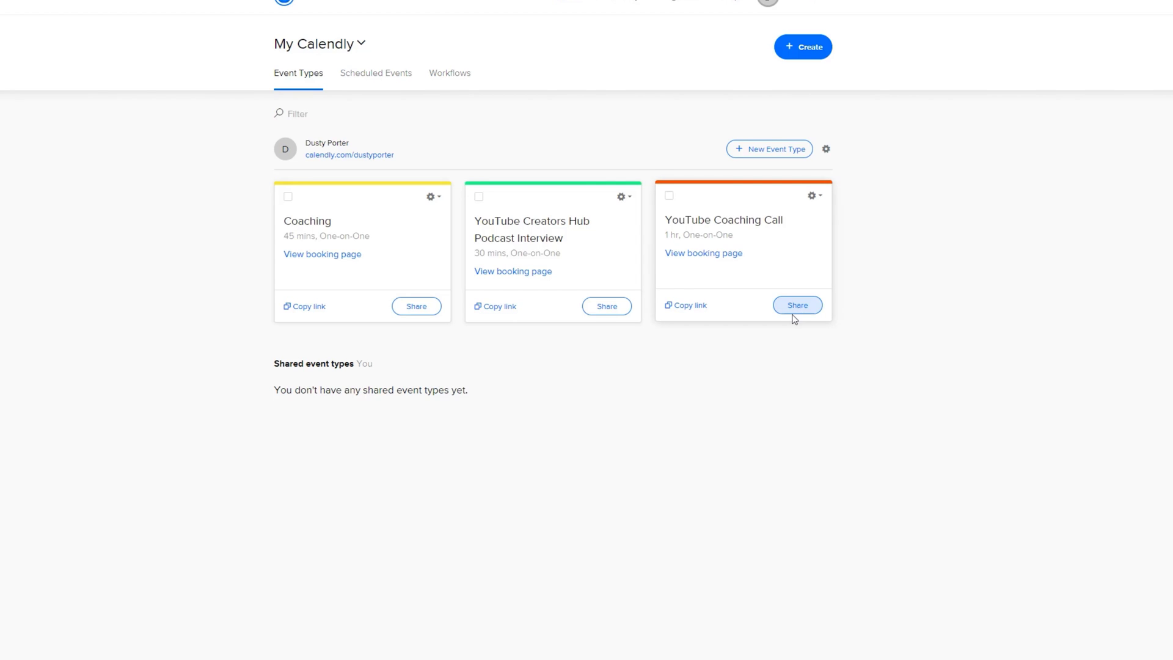
Step: Delete the Coaching event type and confirm, keeping the two YouTube event types
{"action": "left_click", "coordinate": [628, 200]}
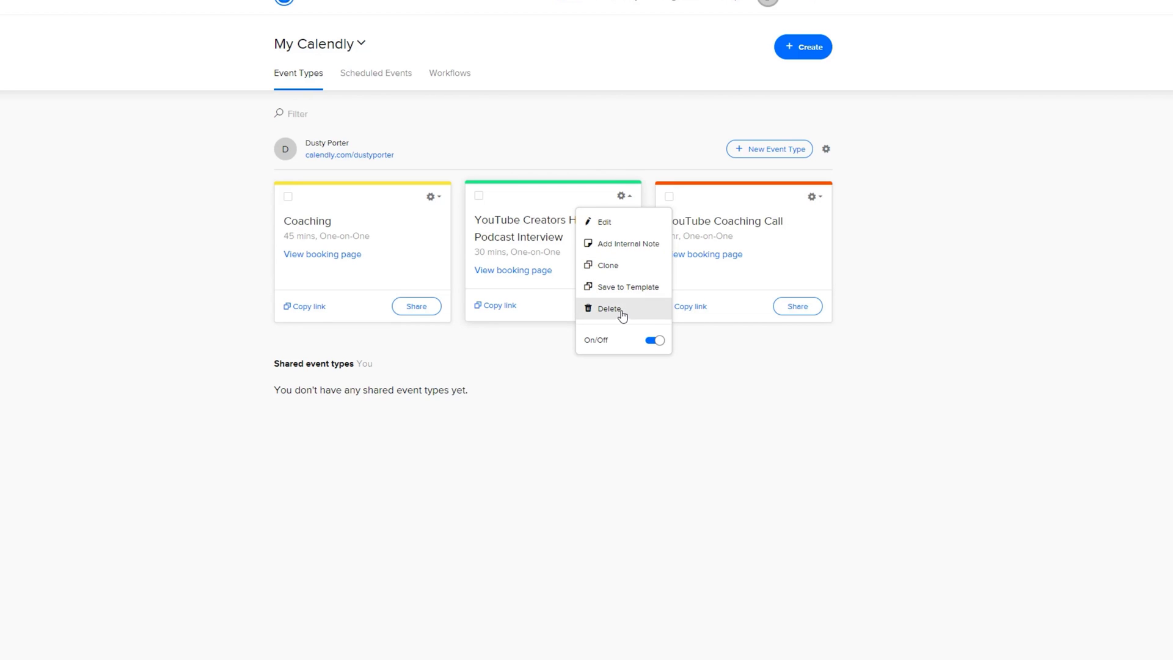
{"action": "left_click", "coordinate": [231, 280]}
{"action": "left_click", "coordinate": [434, 199]}
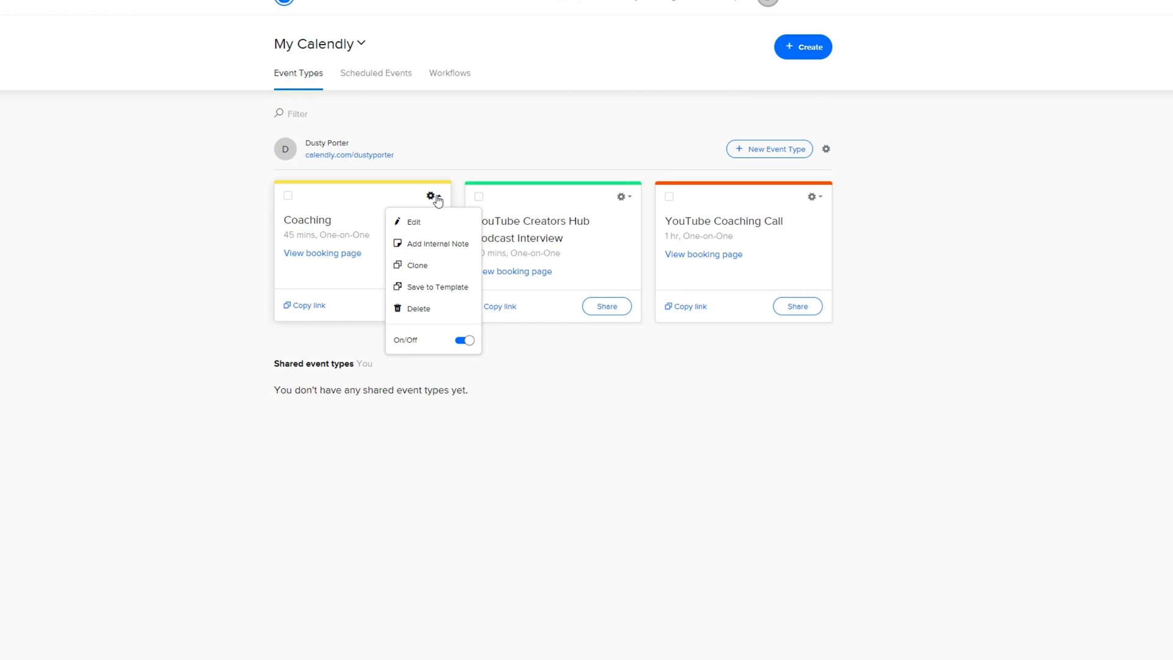
{"action": "left_click", "coordinate": [431, 316]}
{"action": "left_click", "coordinate": [598, 166]}
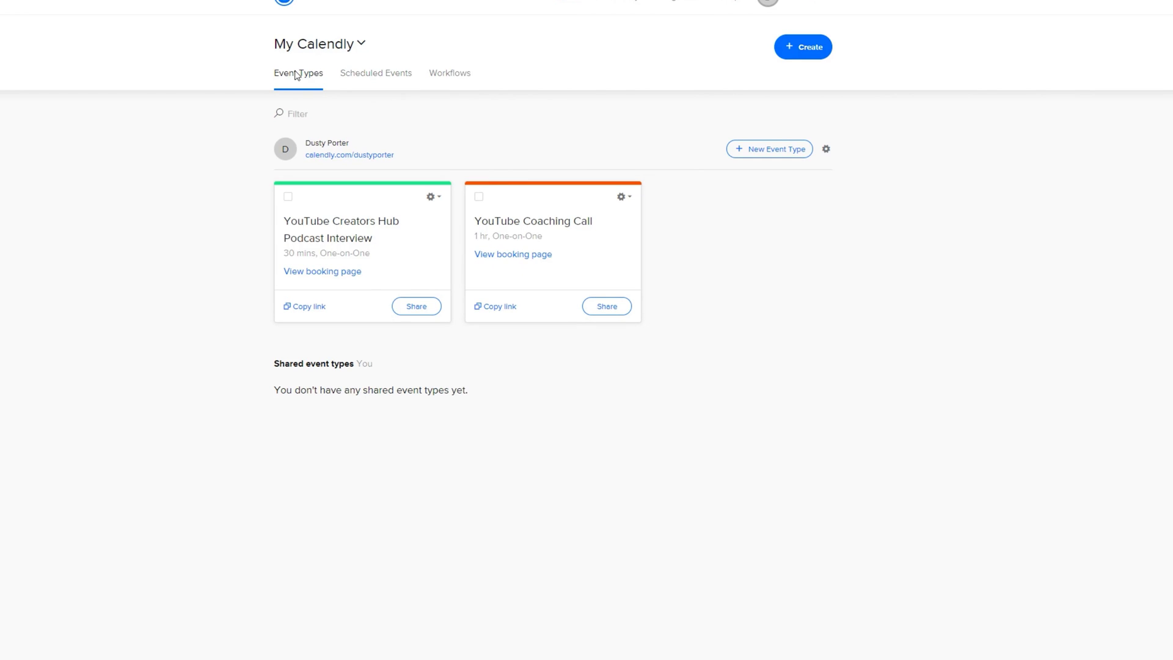
Step: Check the Upcoming, Pending and Past scheduled events lists, which are all empty
{"action": "left_click", "coordinate": [373, 81]}
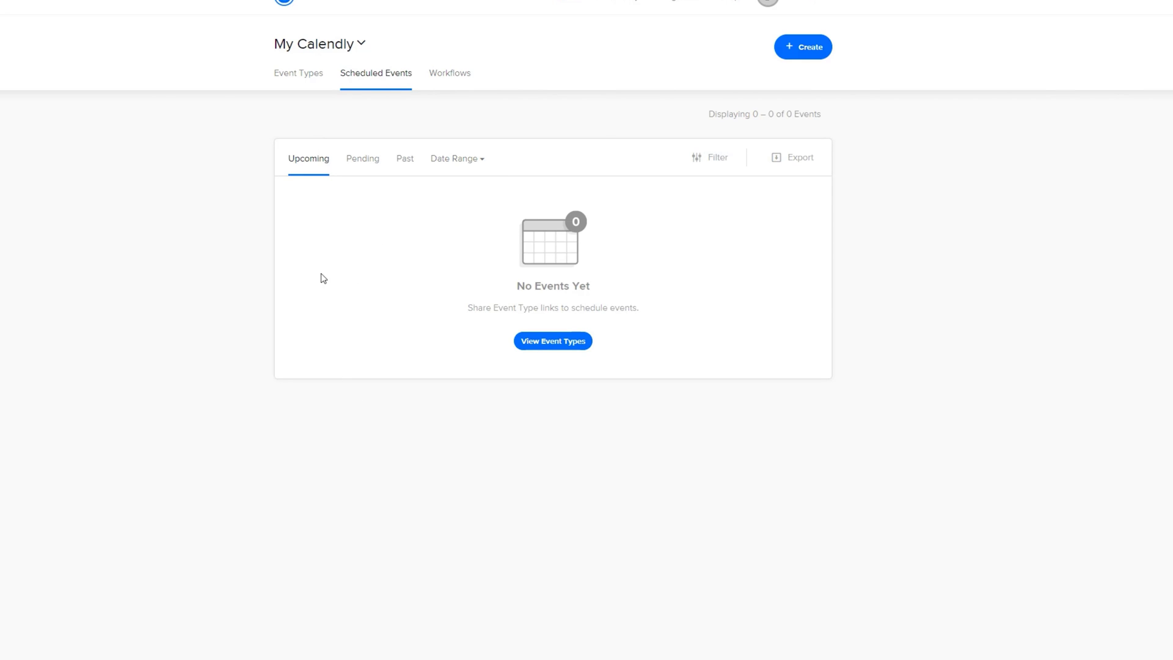
{"action": "left_click", "coordinate": [364, 169]}
{"action": "left_click", "coordinate": [406, 171]}
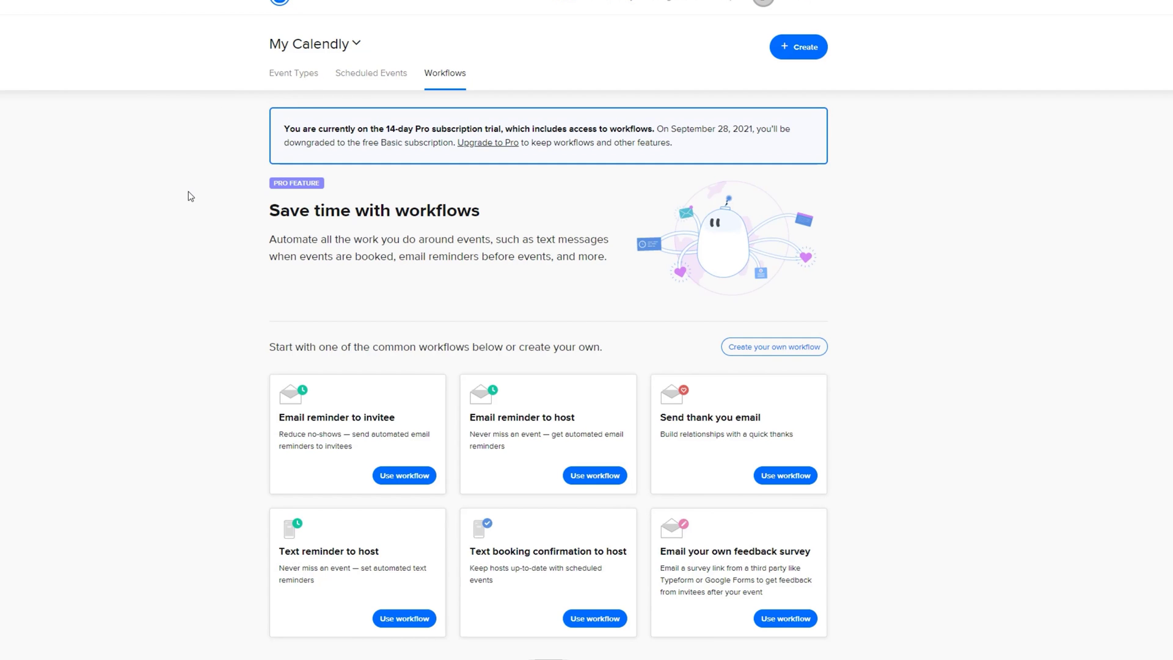
{"action": "scroll", "coordinate": [189, 208], "scroll_direction": "down", "scroll_amount": 1}
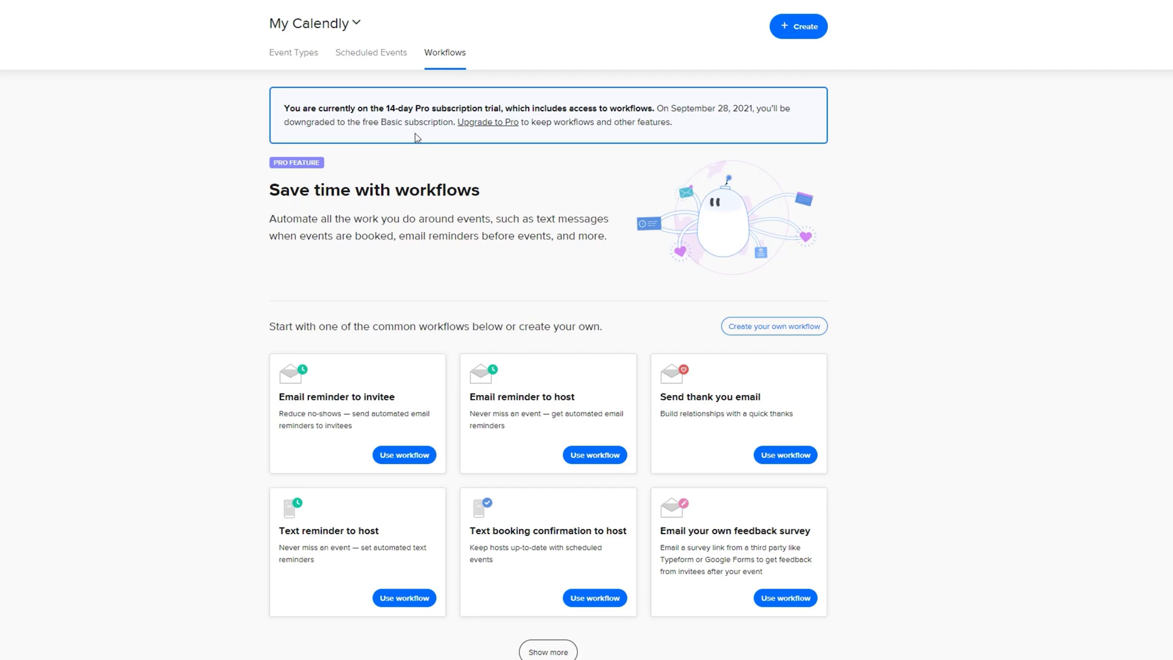
Step: Open the Upgrade to Pro offer ($144 annually) and cancel it without paying
{"action": "left_click", "coordinate": [480, 123]}
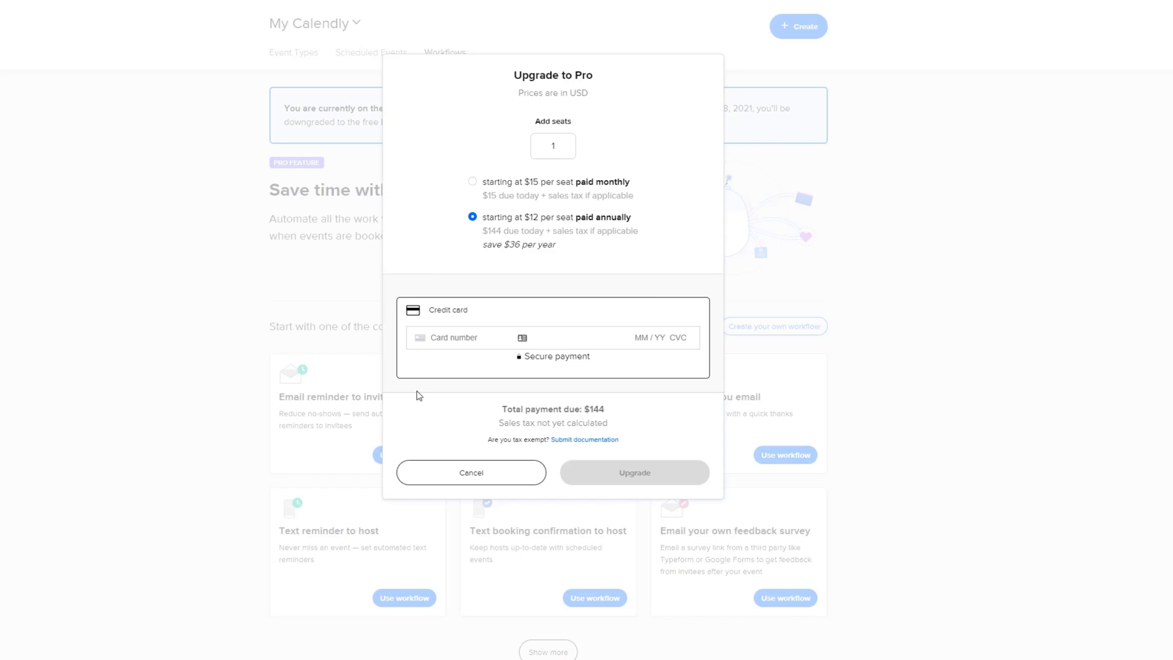
{"action": "left_click", "coordinate": [485, 471]}
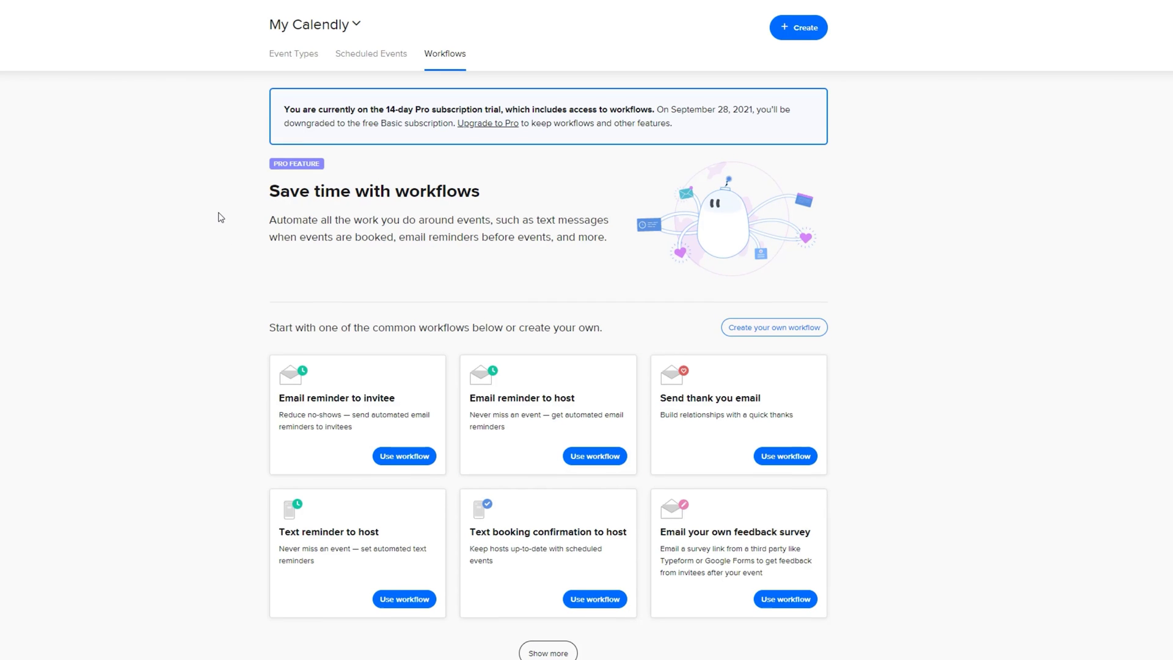
{"action": "scroll", "coordinate": [221, 215], "scroll_direction": "up", "scroll_amount": 1}
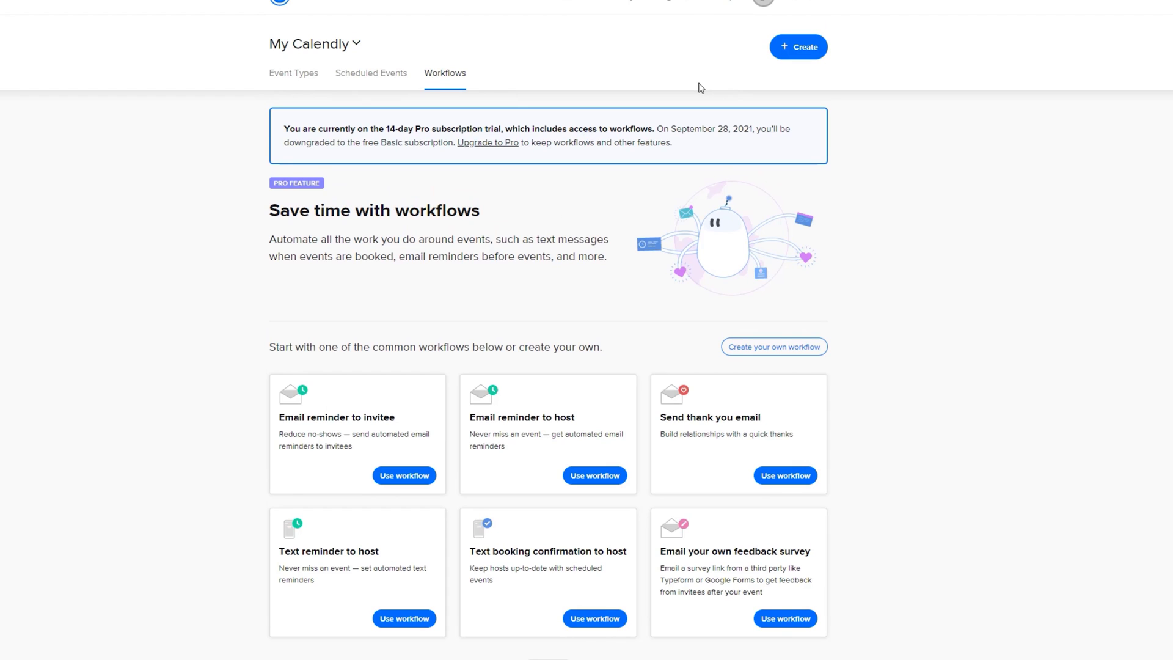
Step: On the Availability page, make Sunday available from 8:30am to 2:00pm
{"action": "left_click", "coordinate": [619, 3]}
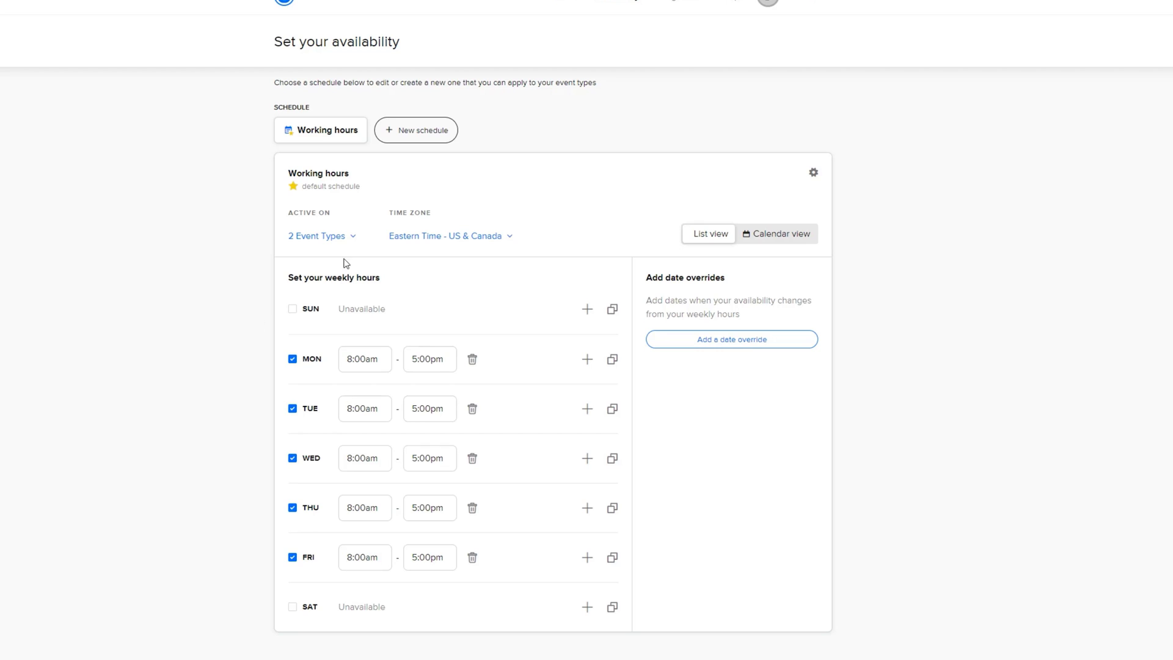
{"action": "left_click", "coordinate": [293, 309]}
{"action": "left_click", "coordinate": [360, 318]}
{"action": "type", "text": "9:00am"}
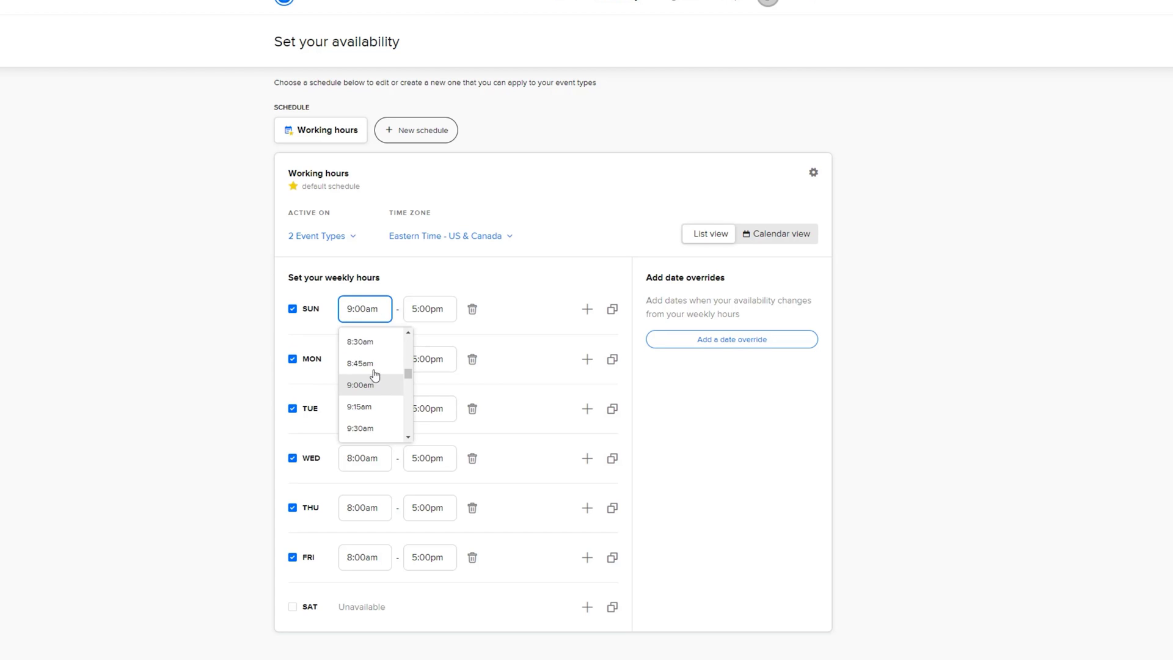
{"action": "left_click", "coordinate": [367, 344]}
{"action": "left_click", "coordinate": [427, 318]}
{"action": "scroll", "coordinate": [443, 400], "scroll_direction": "up", "scroll_amount": 5}
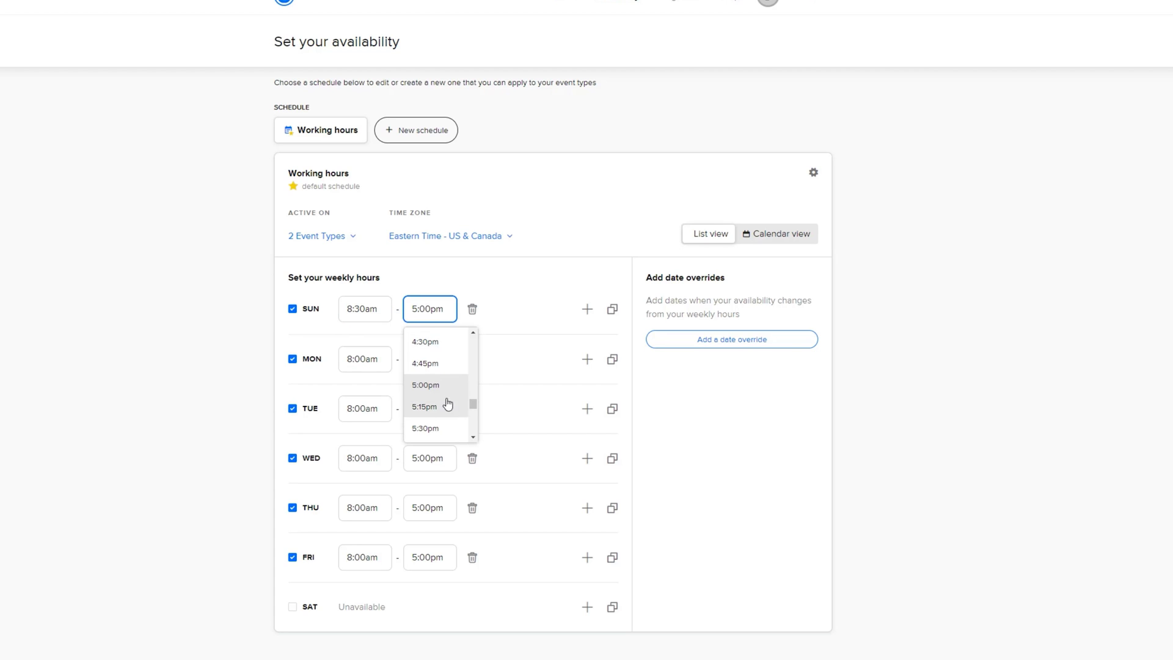
{"action": "left_click", "coordinate": [434, 355]}
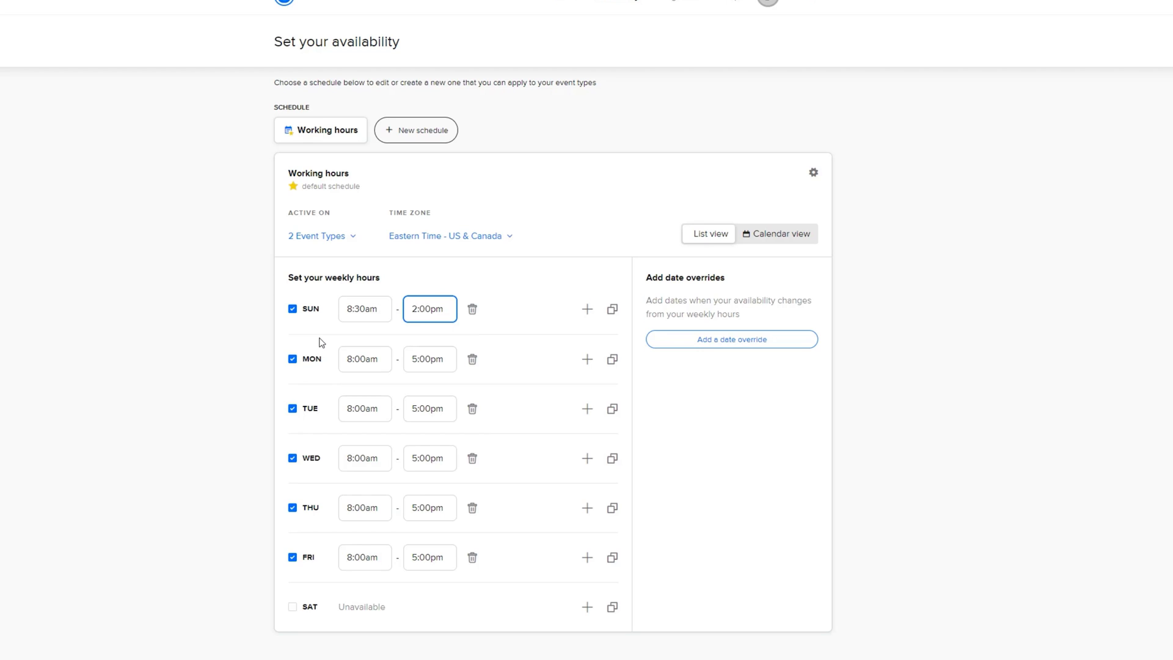
Step: Make Sunday unavailable again, leaving its times uncopied to other days
{"action": "left_click", "coordinate": [293, 309]}
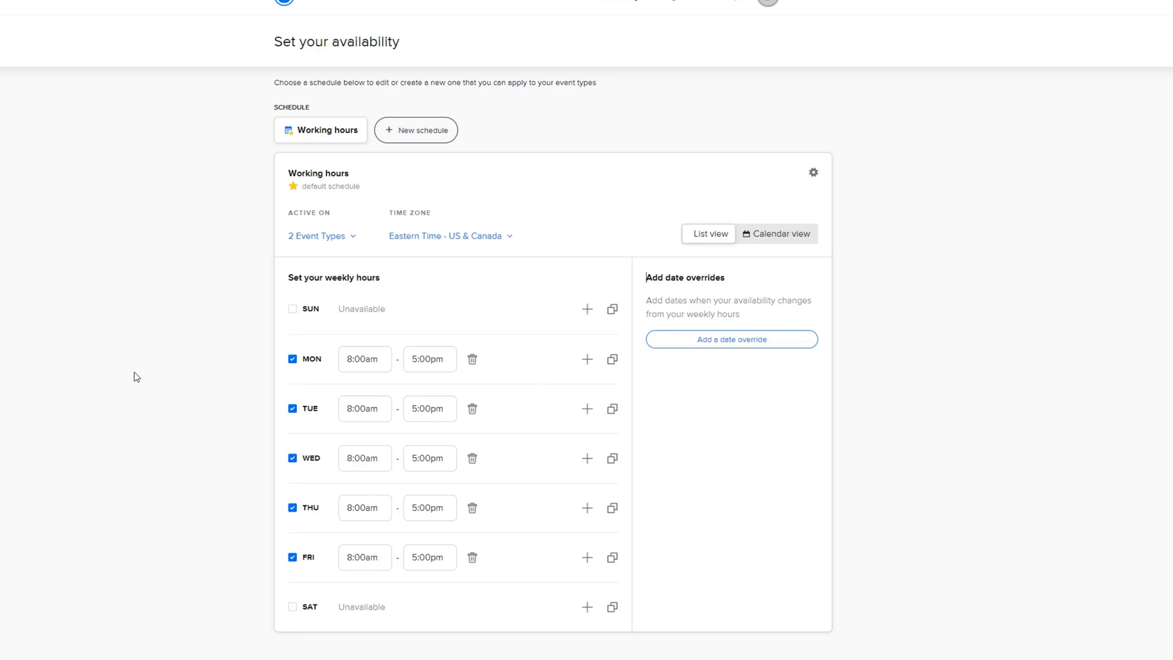
{"action": "left_click", "coordinate": [587, 311]}
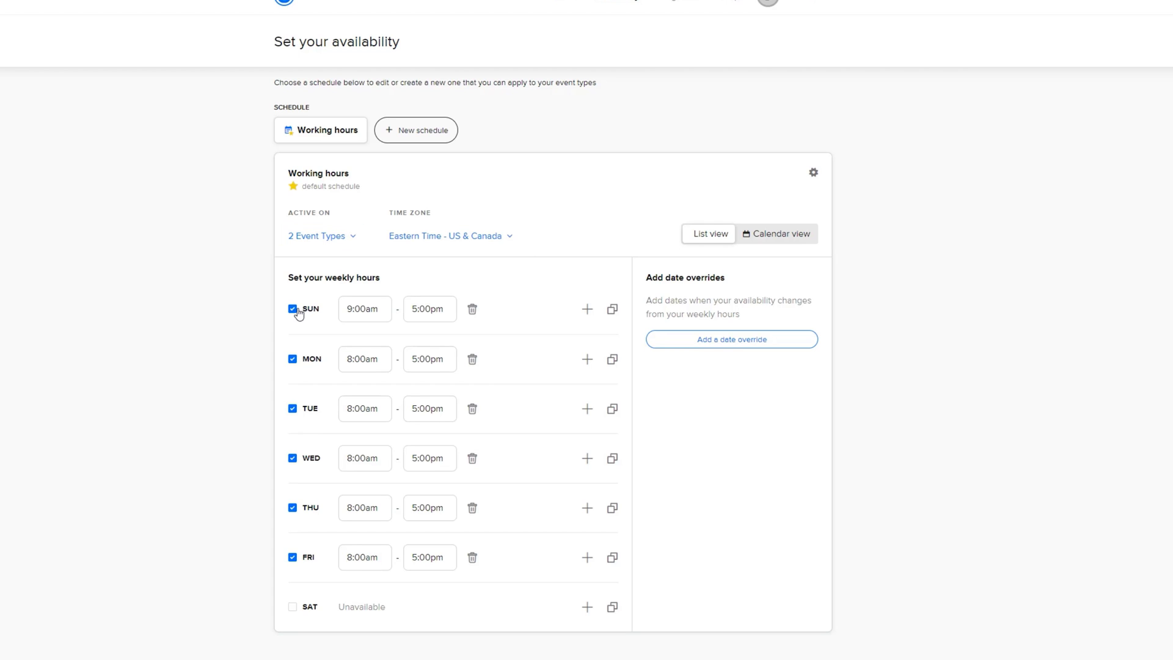
{"action": "left_click", "coordinate": [293, 309]}
{"action": "left_click", "coordinate": [612, 310]}
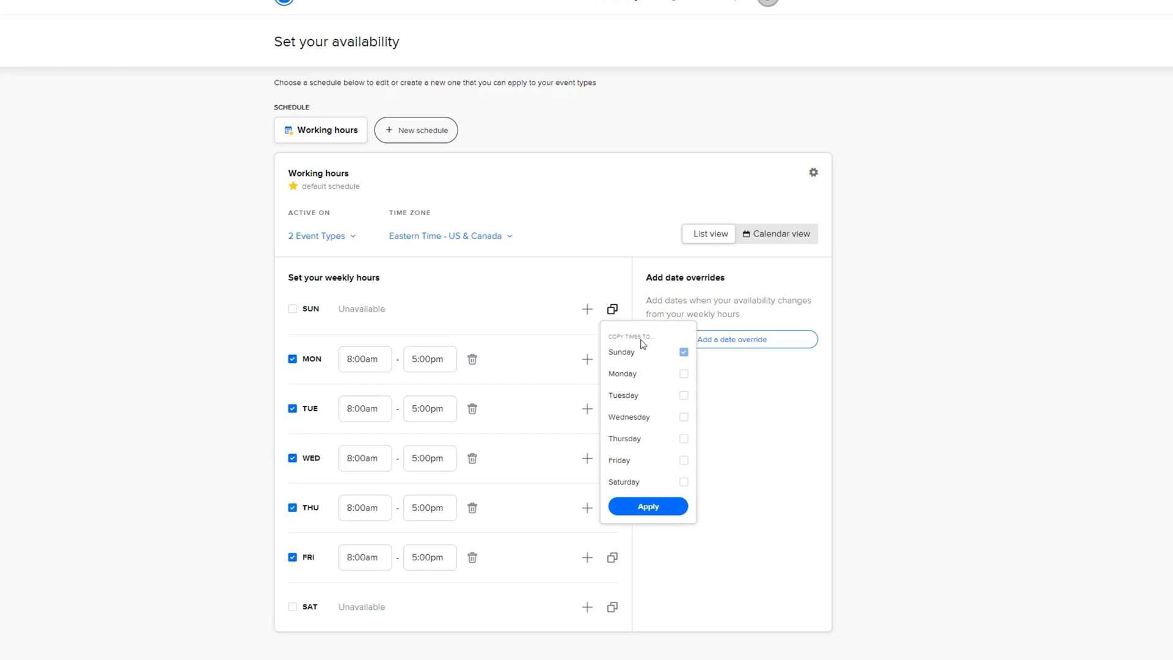
{"action": "left_click", "coordinate": [816, 426]}
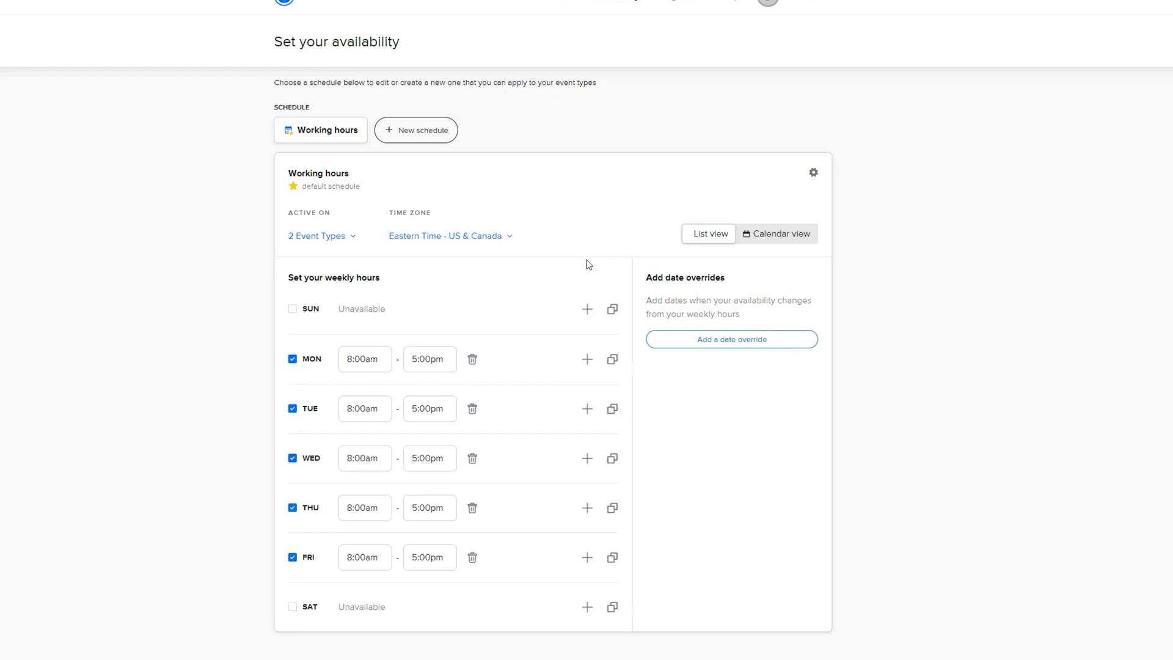
Step: Keep Eastern Time - US & Canada as the Working hours time zone
{"action": "left_click", "coordinate": [506, 237]}
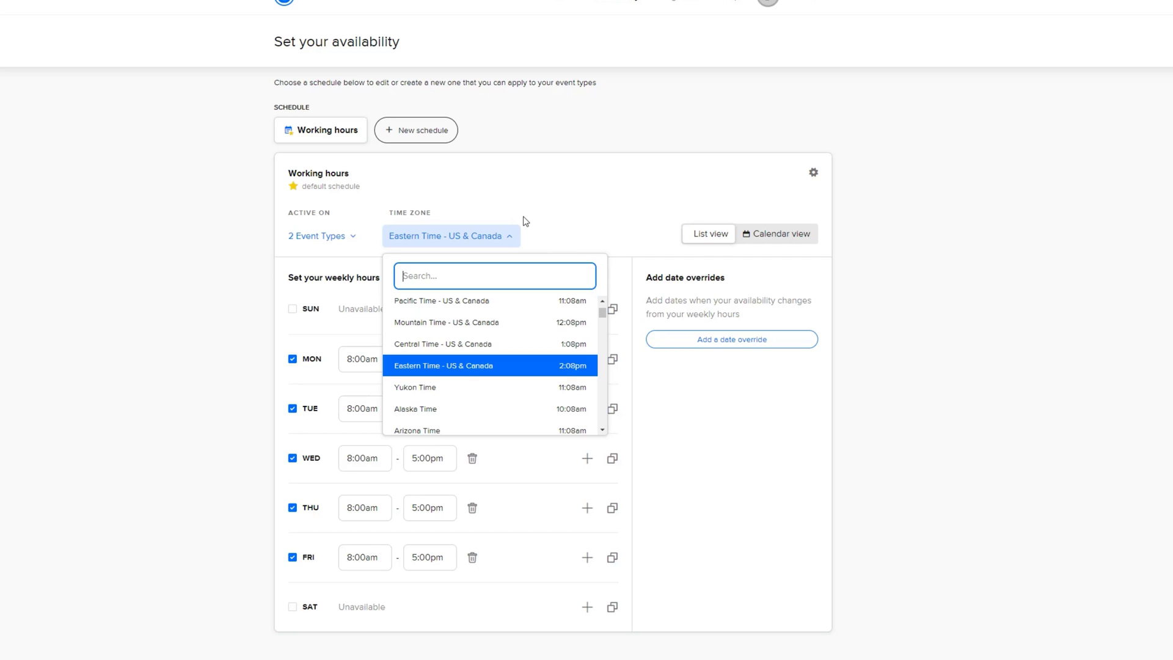
{"action": "left_click", "coordinate": [476, 365]}
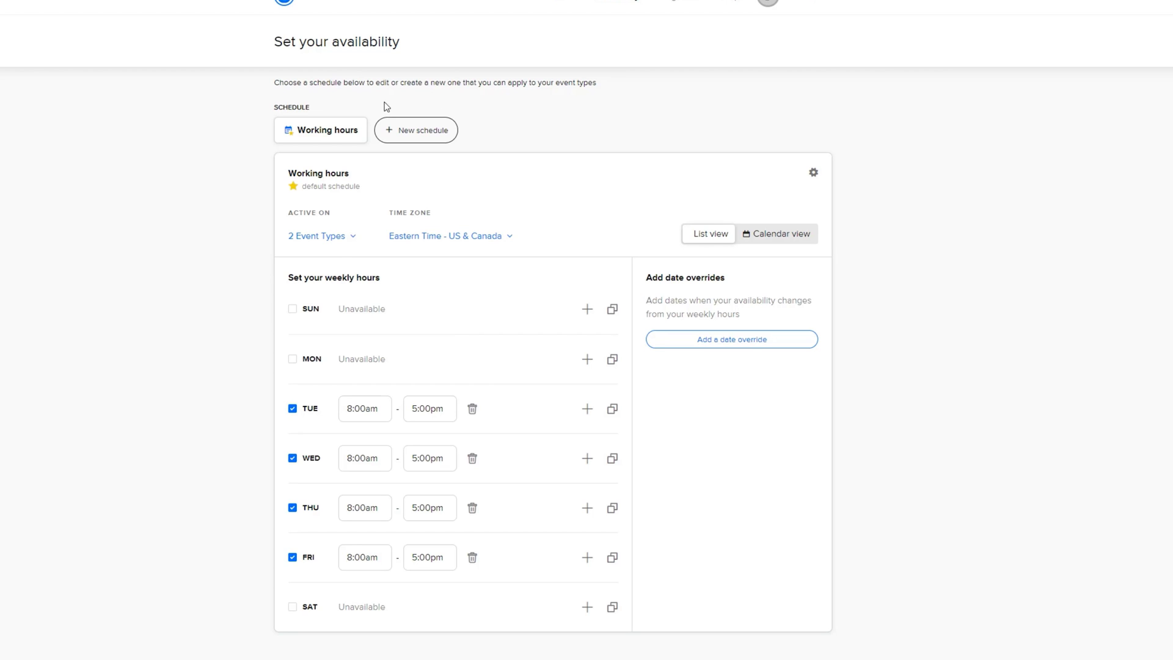
Step: Create a schedule named 'Exclusive', then switch back to the Working hours schedule
{"action": "left_click", "coordinate": [406, 140]}
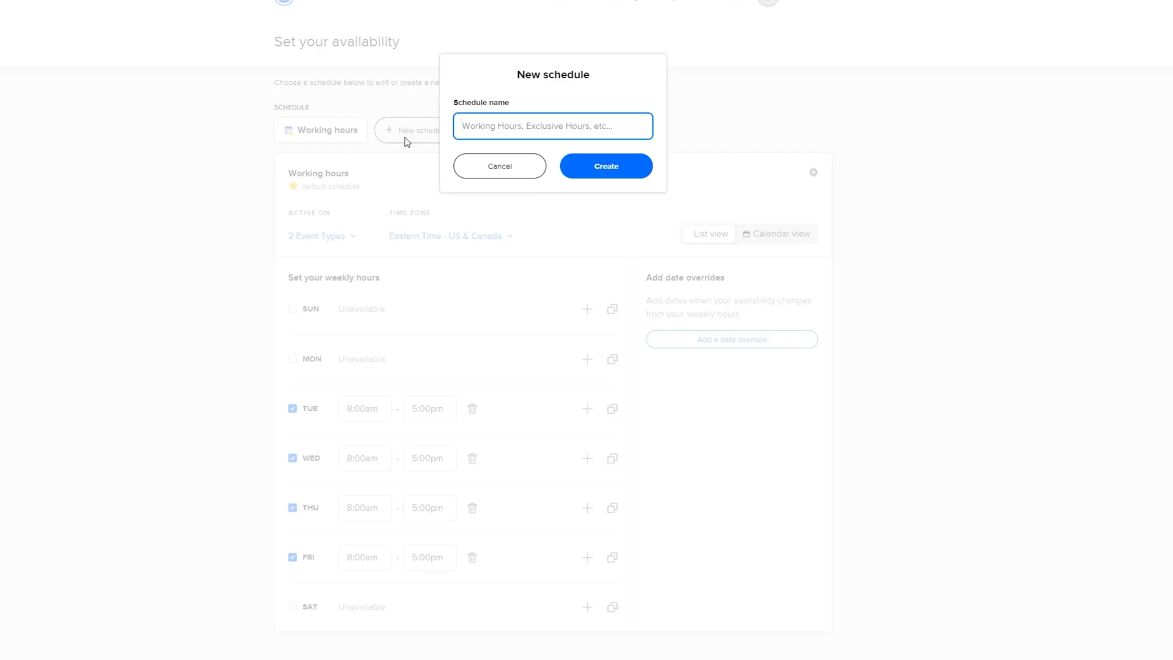
{"action": "type", "text": "Exclusive"}
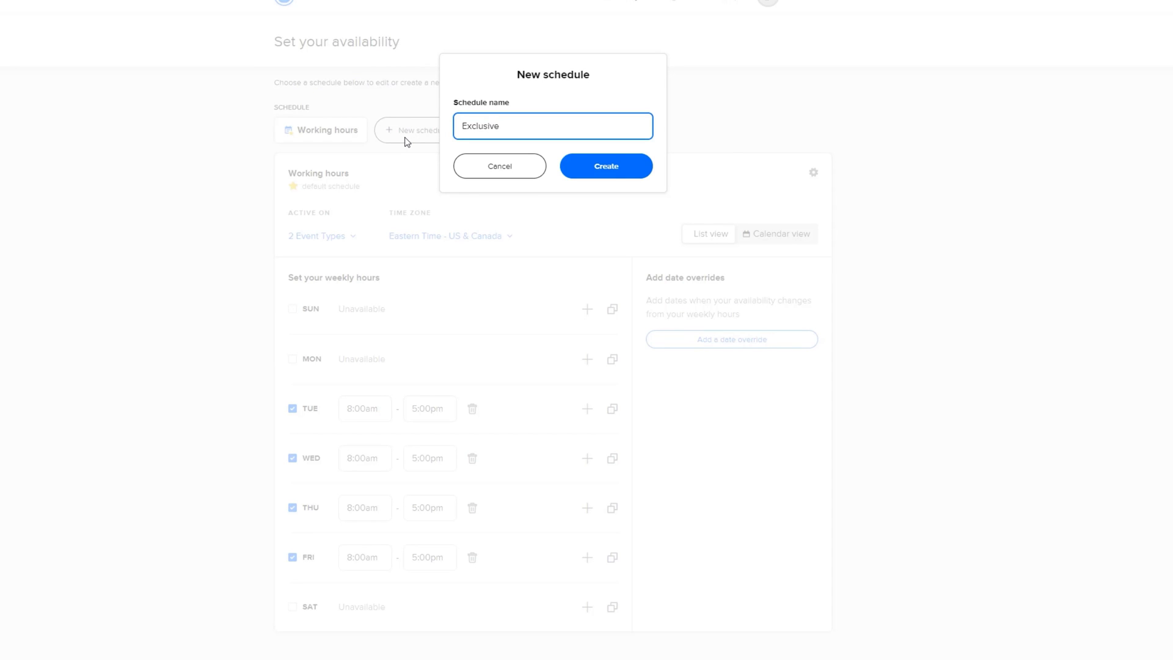
{"action": "left_click", "coordinate": [608, 166]}
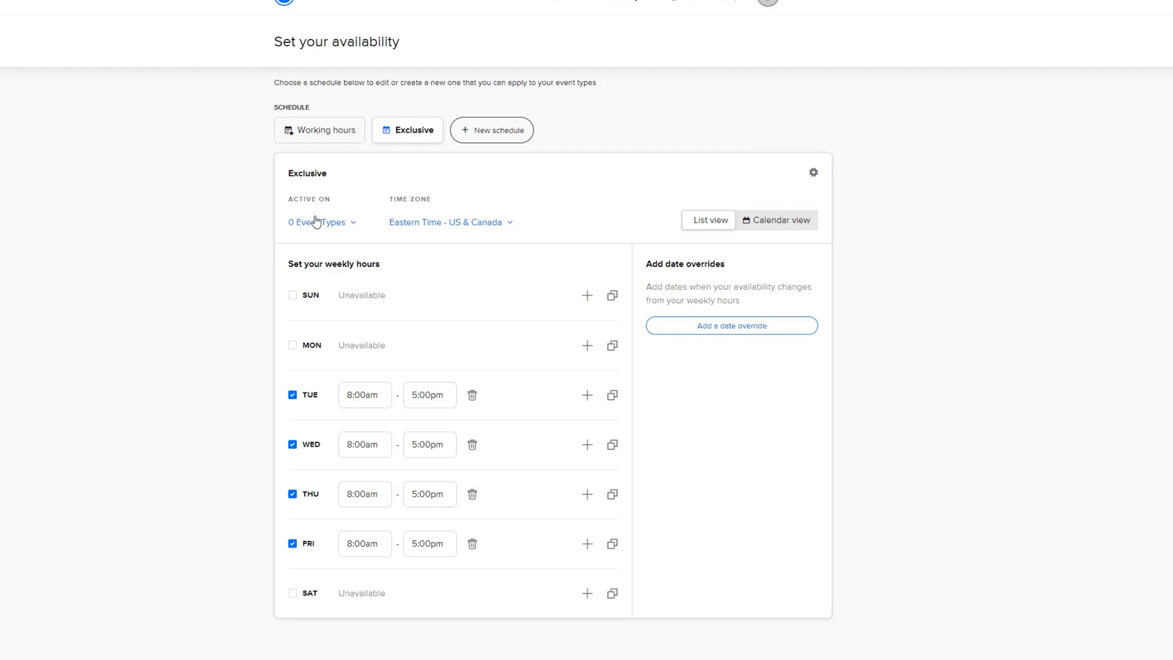
{"action": "left_click", "coordinate": [343, 143]}
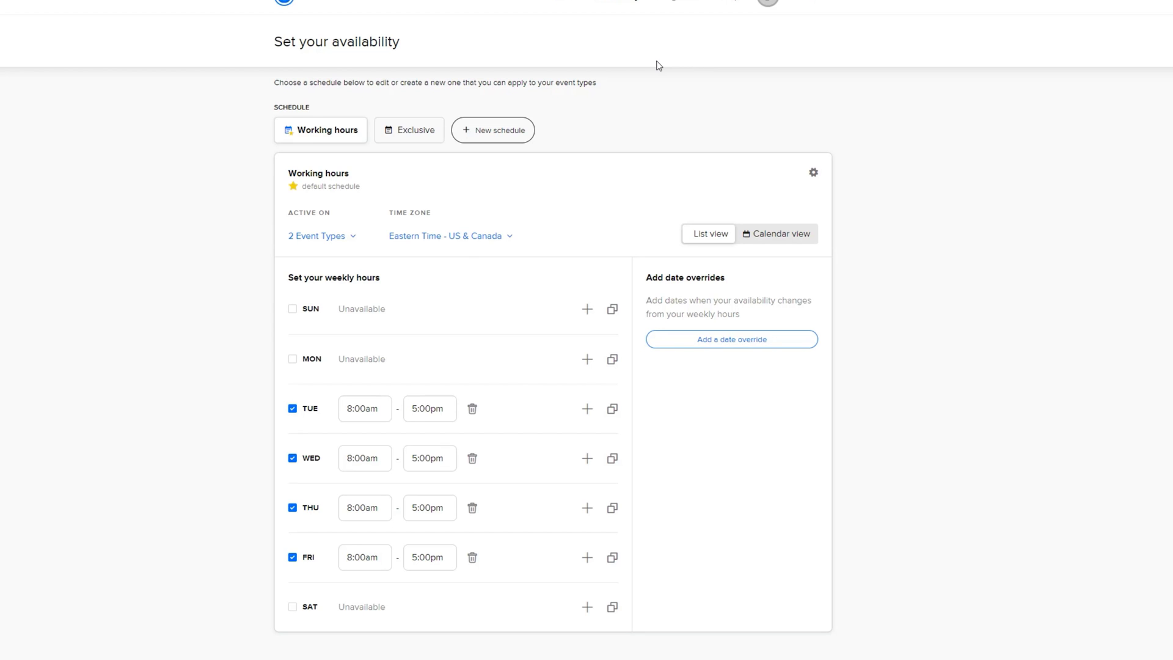
Step: Browse the Branding, My link and Profile account settings, then go to the Apps page
{"action": "left_click", "coordinate": [801, 10]}
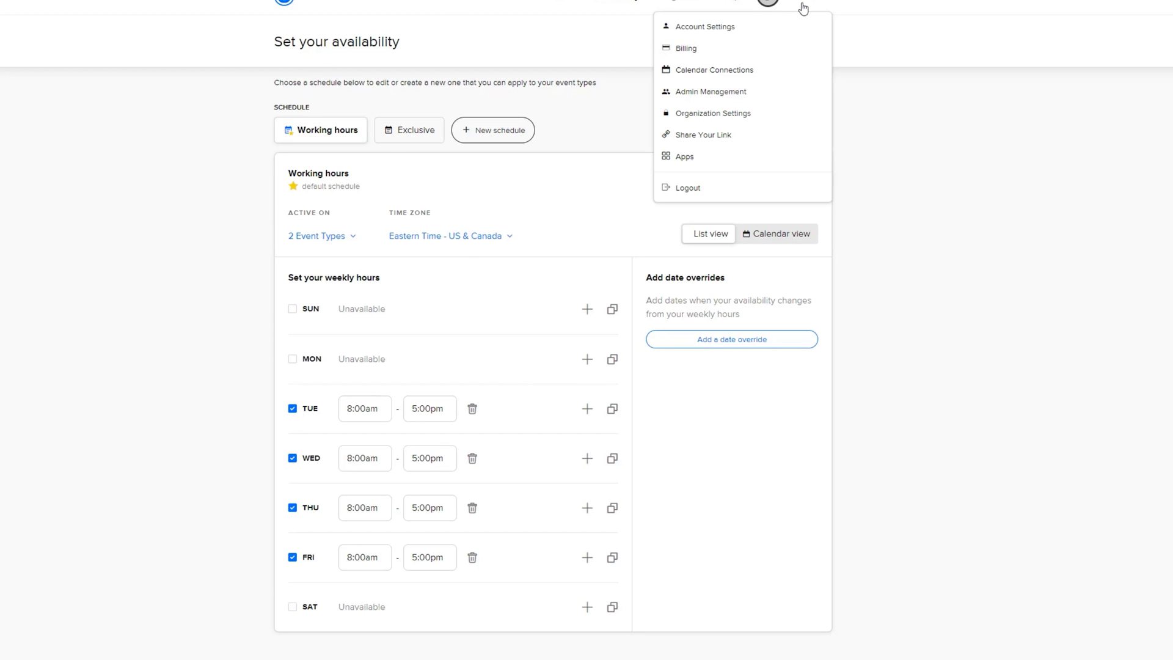
{"action": "left_click", "coordinate": [714, 28]}
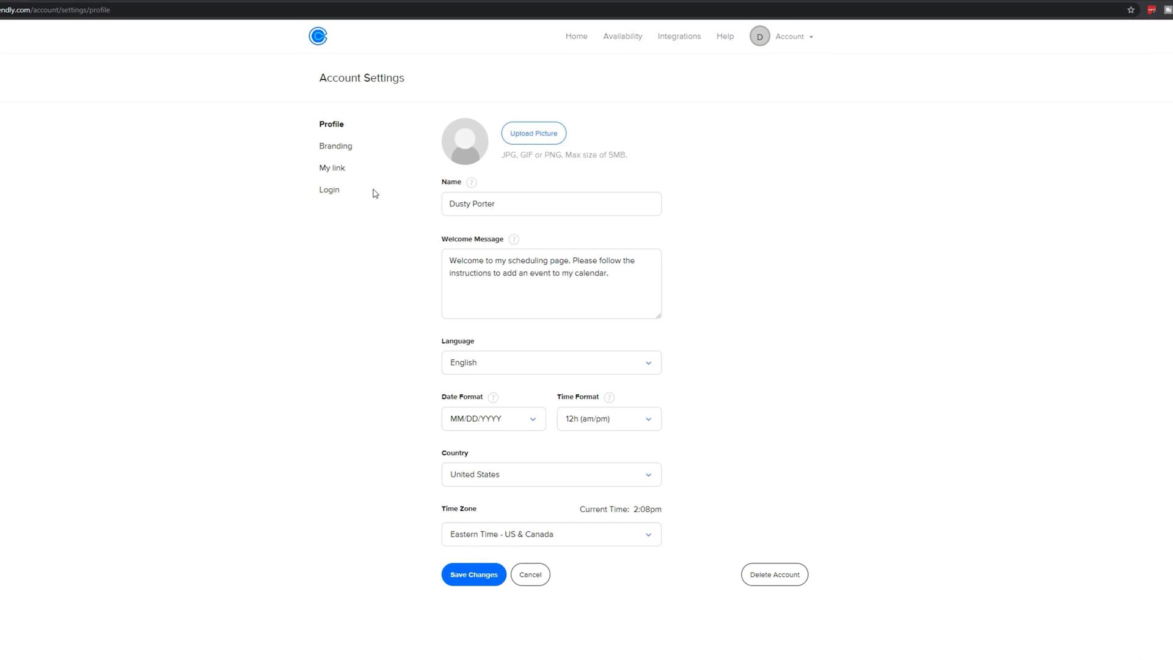
{"action": "left_click", "coordinate": [344, 149]}
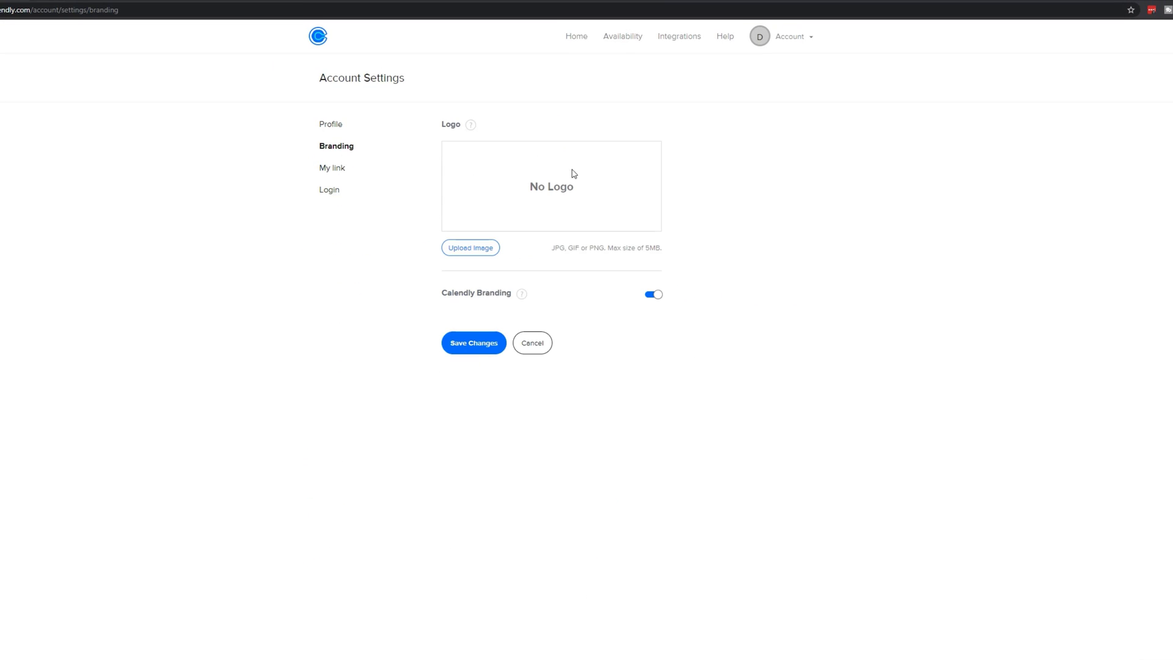
{"action": "left_click", "coordinate": [341, 171]}
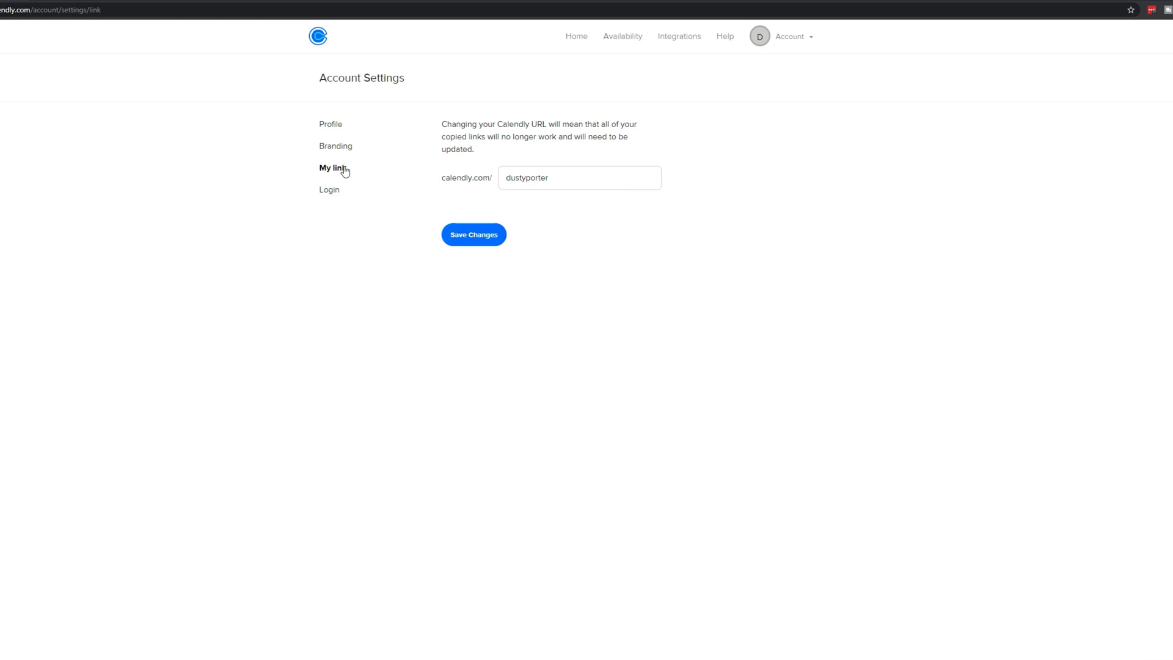
{"action": "left_click", "coordinate": [334, 125]}
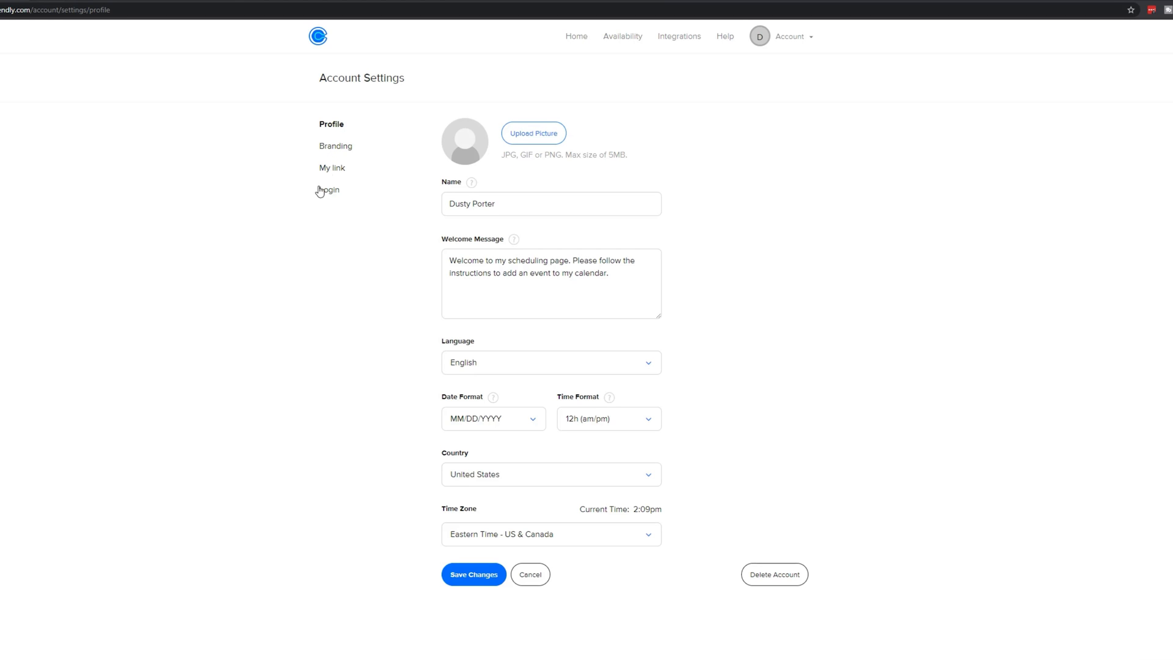
{"action": "left_click", "coordinate": [783, 41]}
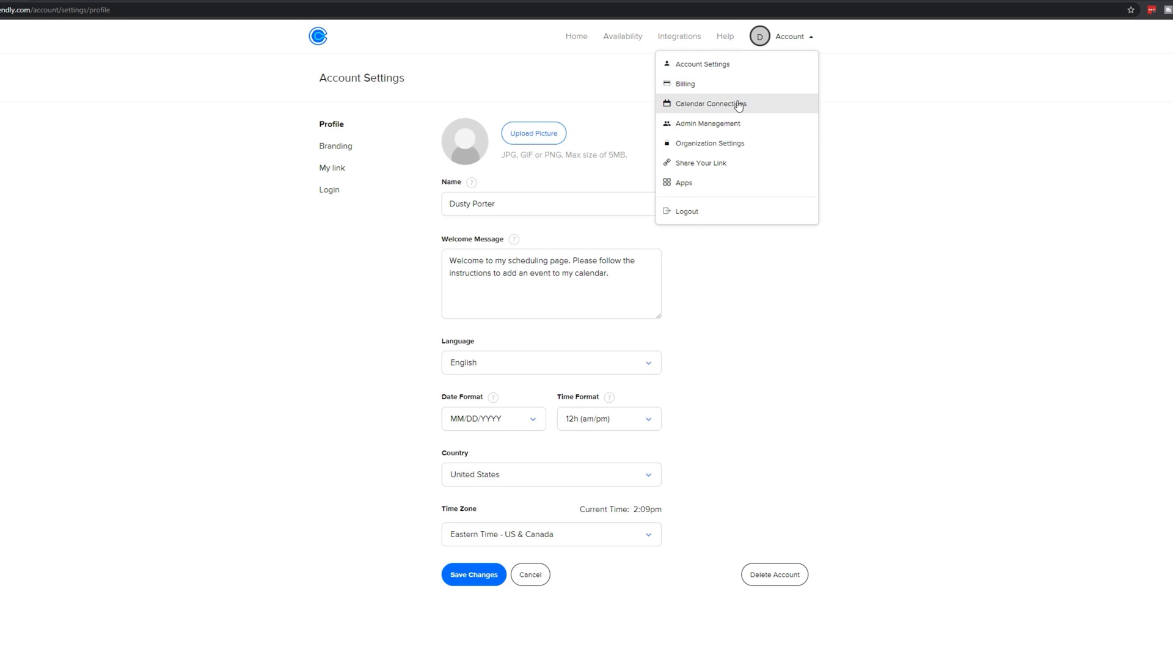
{"action": "left_click", "coordinate": [704, 189]}
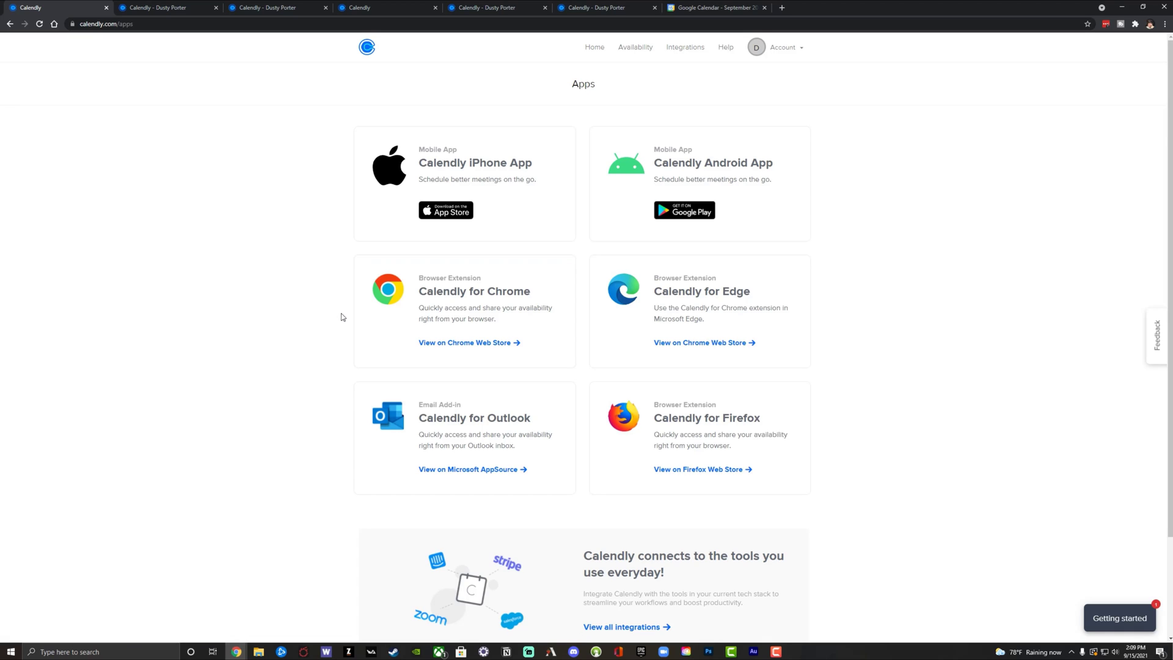
Step: Look over the Apps page, then return Home to the Event Types dashboard
{"action": "scroll", "coordinate": [339, 330], "scroll_direction": "down", "scroll_amount": 2}
{"action": "scroll", "coordinate": [334, 317], "scroll_direction": "up", "scroll_amount": 2}
{"action": "left_click", "coordinate": [591, 49]}
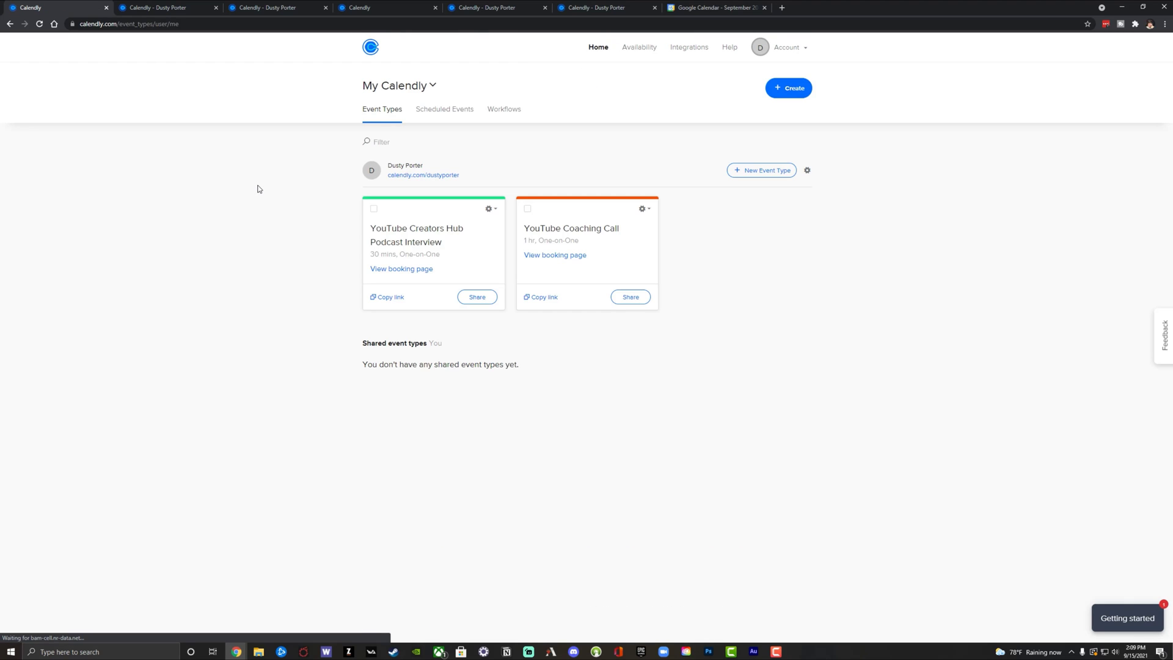